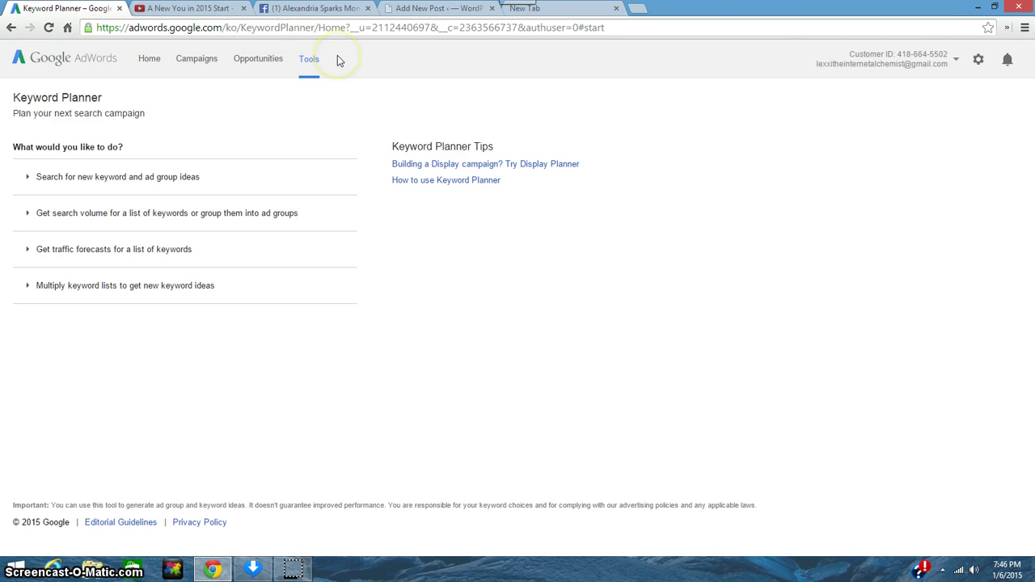
- Search ideas for 'new years resolution' and review the monthly trend chart and 37 ad group ideas
{"action": "left_click", "coordinate": [136, 182]}
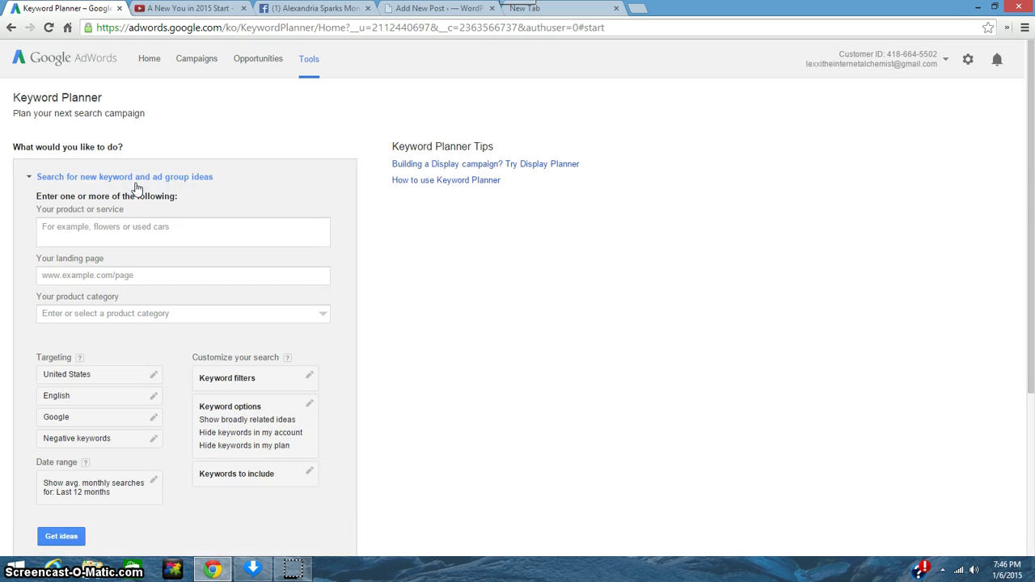
{"action": "left_click", "coordinate": [41, 225]}
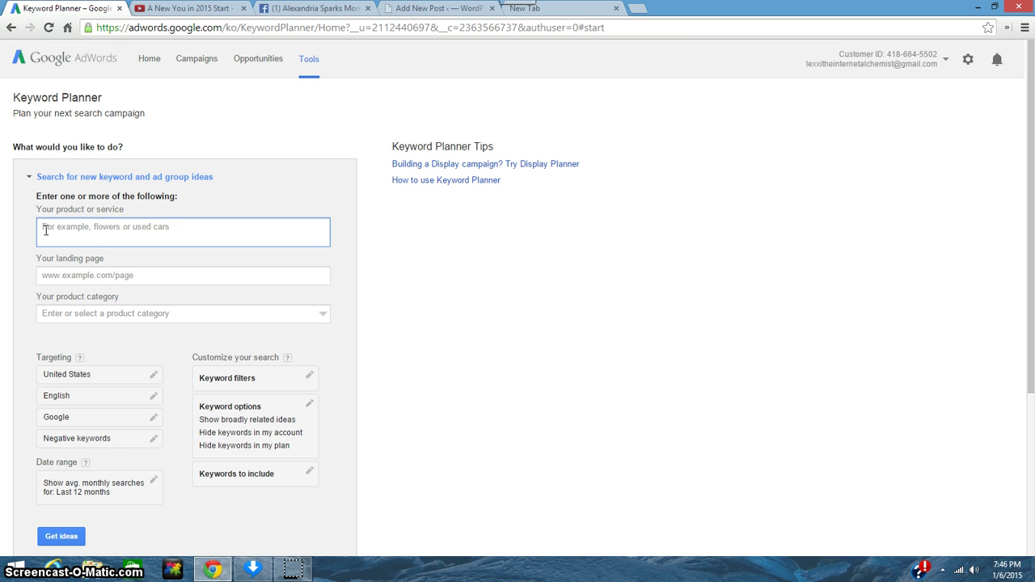
{"action": "type", "text": "new years resolution"}
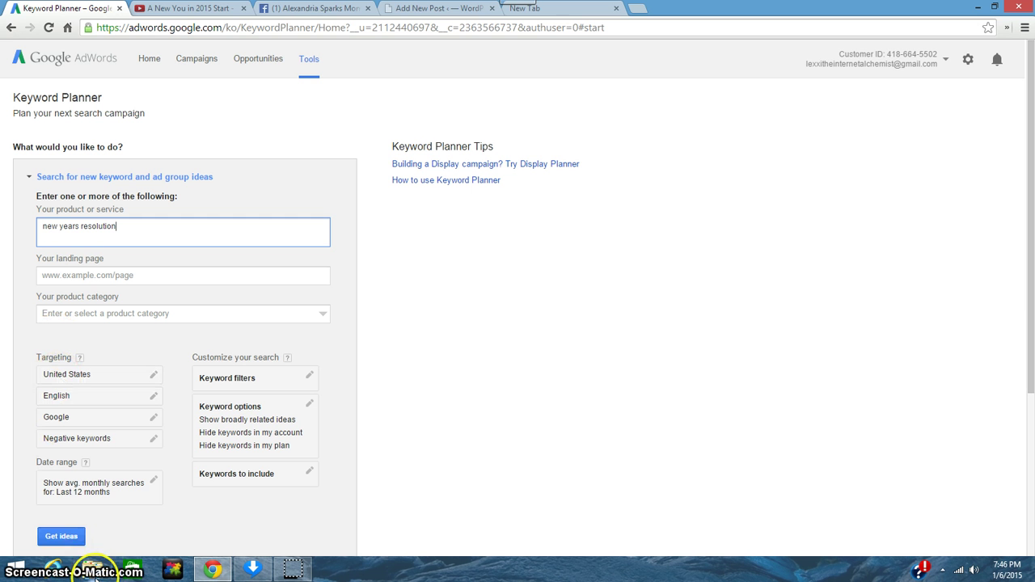
{"action": "left_click", "coordinate": [62, 537]}
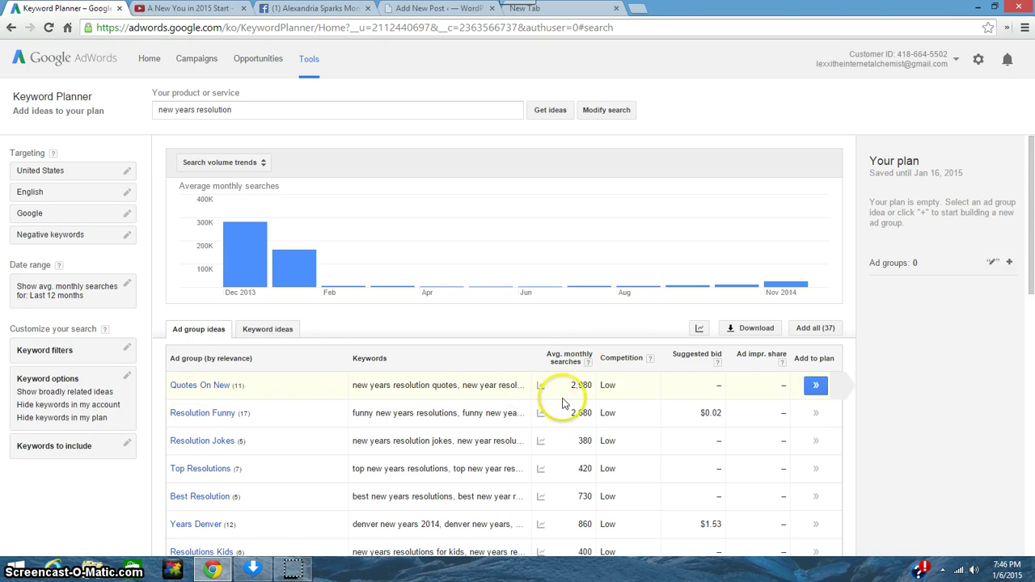
{"action": "scroll", "coordinate": [401, 368], "scroll_direction": "down", "scroll_amount": 1}
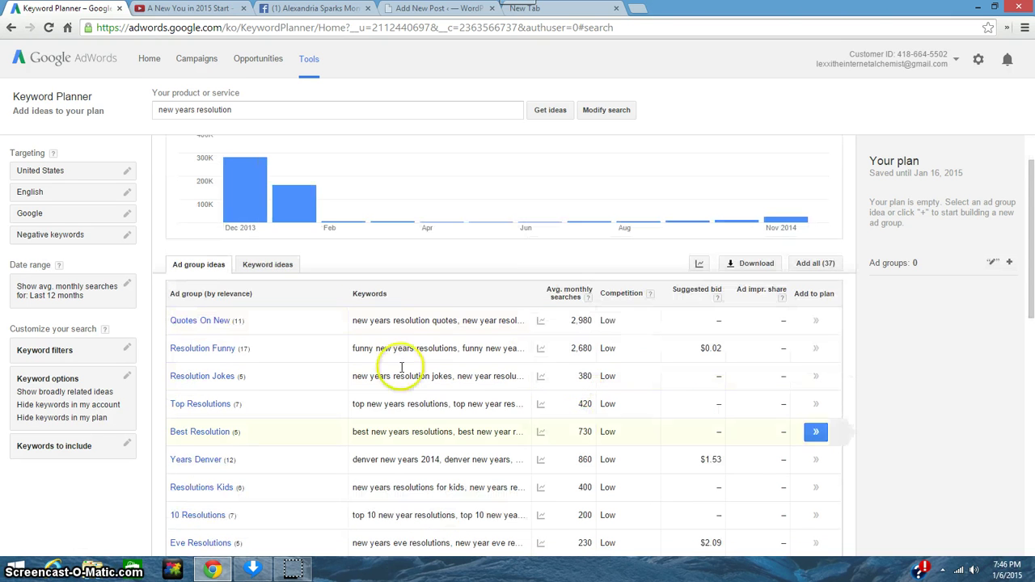
{"action": "scroll", "coordinate": [316, 348], "scroll_direction": "down", "scroll_amount": 1}
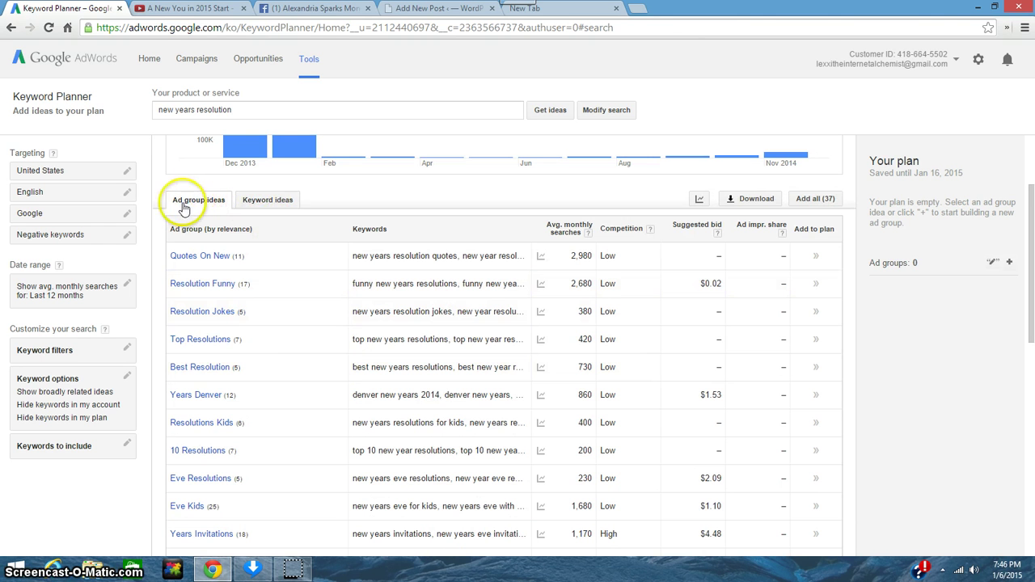
- Switch to the Keyword ideas list and scroll through its 471 keywords
{"action": "left_click", "coordinate": [288, 215]}
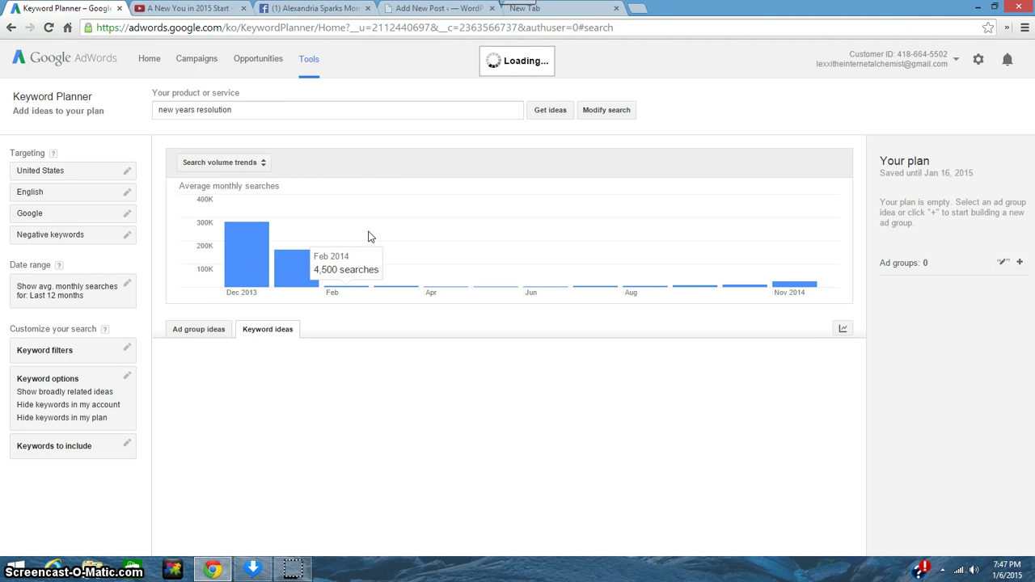
{"action": "left_click", "coordinate": [360, 247]}
{"action": "scroll", "coordinate": [385, 347], "scroll_direction": "down", "scroll_amount": 3}
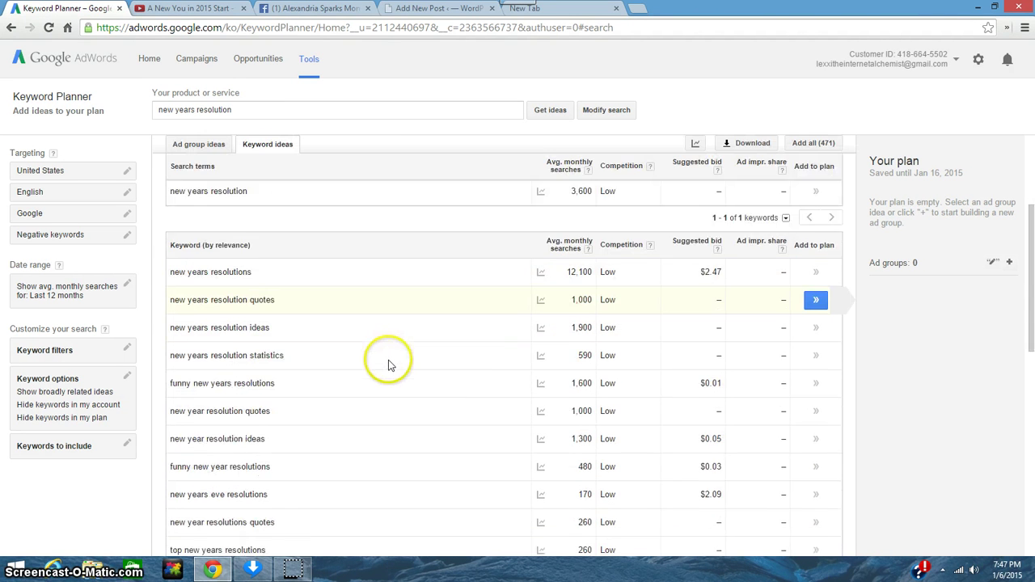
{"action": "scroll", "coordinate": [387, 360], "scroll_direction": "down", "scroll_amount": 1}
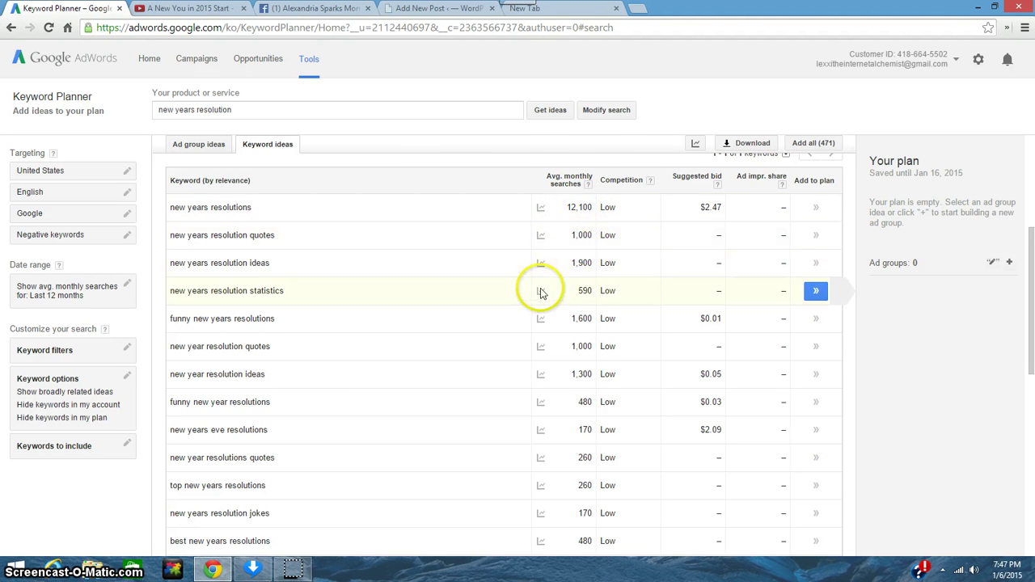
{"action": "scroll", "coordinate": [518, 307], "scroll_direction": "down", "scroll_amount": 1}
{"action": "scroll", "coordinate": [464, 300], "scroll_direction": "down", "scroll_amount": 1}
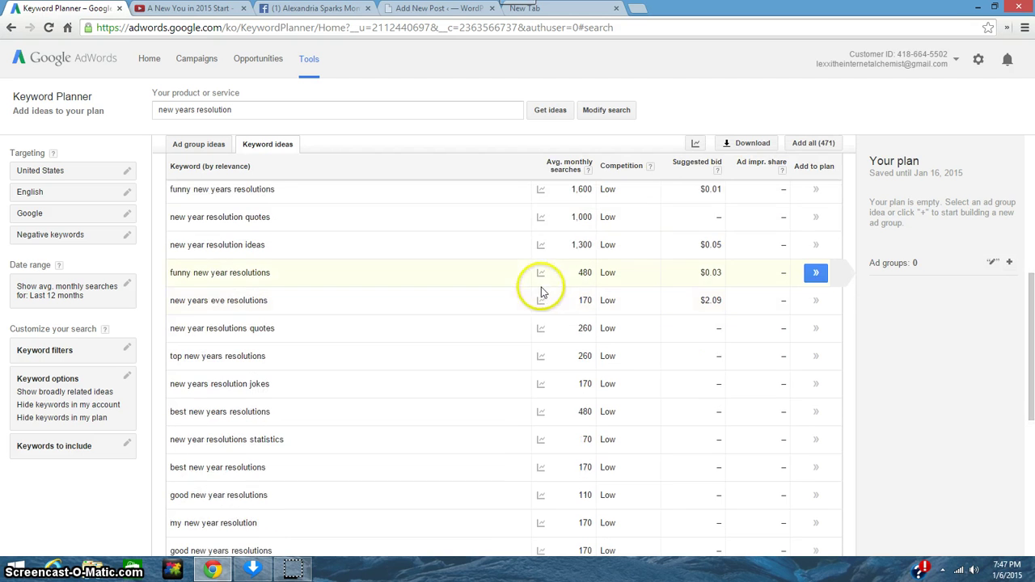
{"action": "scroll", "coordinate": [538, 287], "scroll_direction": "down", "scroll_amount": 1}
{"action": "scroll", "coordinate": [567, 308], "scroll_direction": "down", "scroll_amount": 4}
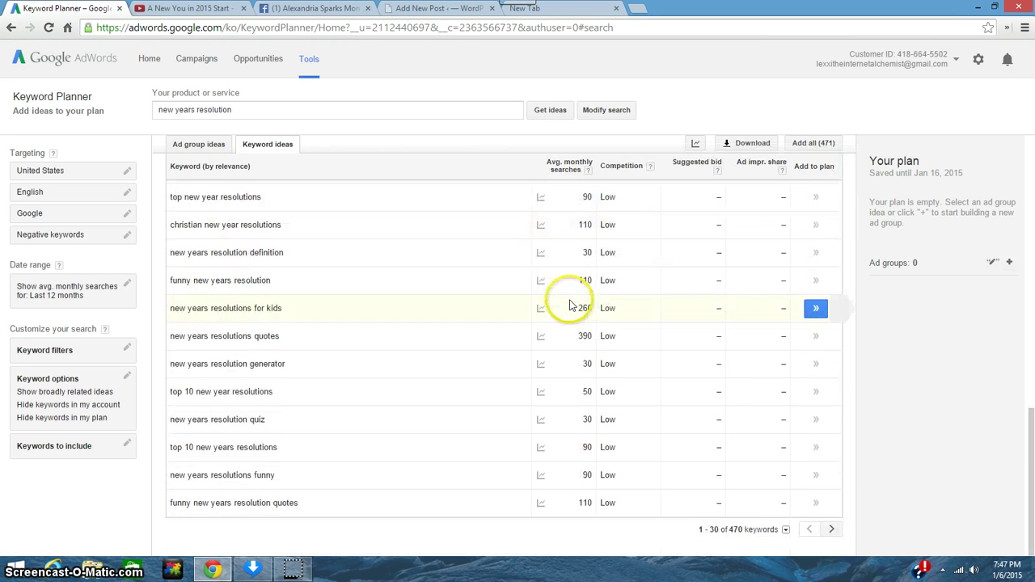
{"action": "scroll", "coordinate": [542, 303], "scroll_direction": "up", "scroll_amount": 2}
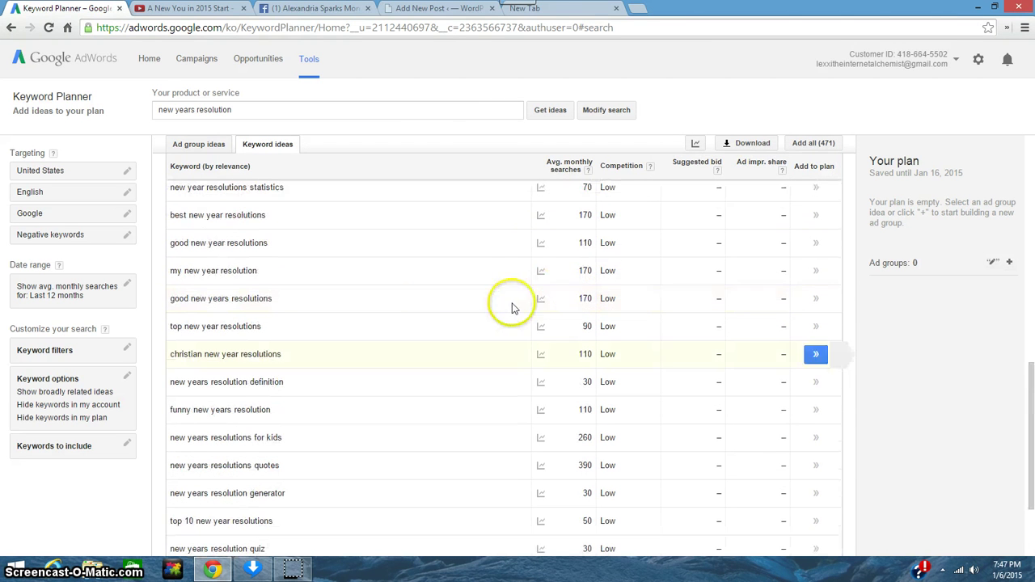
{"action": "scroll", "coordinate": [202, 272], "scroll_direction": "up", "scroll_amount": 8}
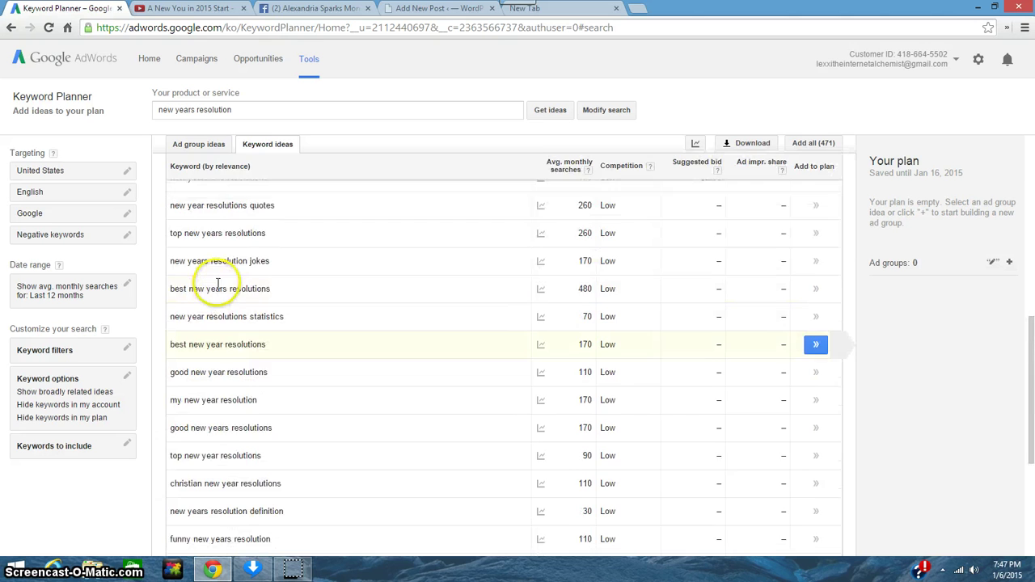
{"action": "scroll", "coordinate": [434, 307], "scroll_direction": "down", "scroll_amount": 2}
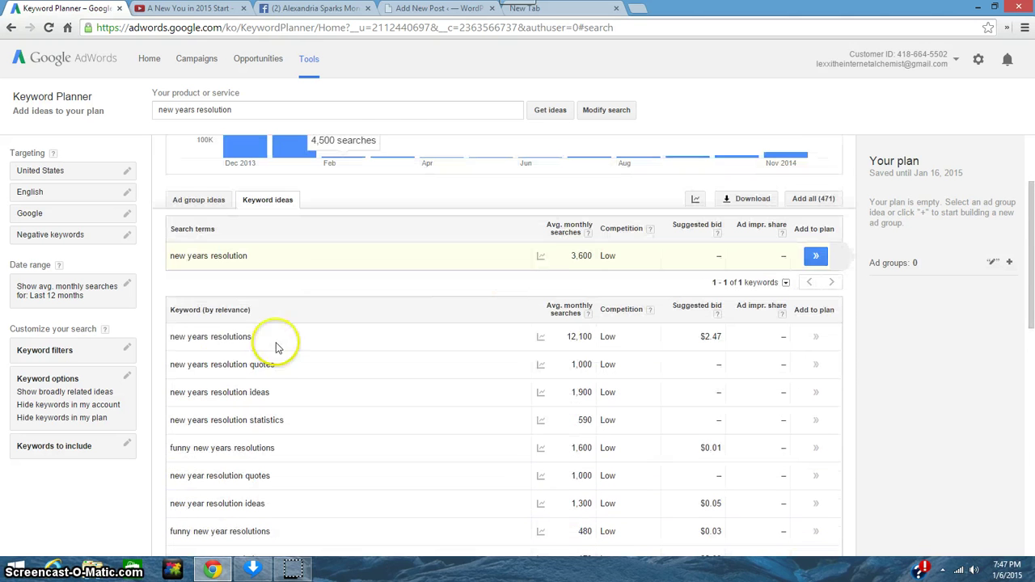
- Check keyword rows, including 'new years resolution' at 3,600 monthly searches with low competition
{"action": "left_click", "coordinate": [230, 365]}
{"action": "left_click", "coordinate": [268, 363]}
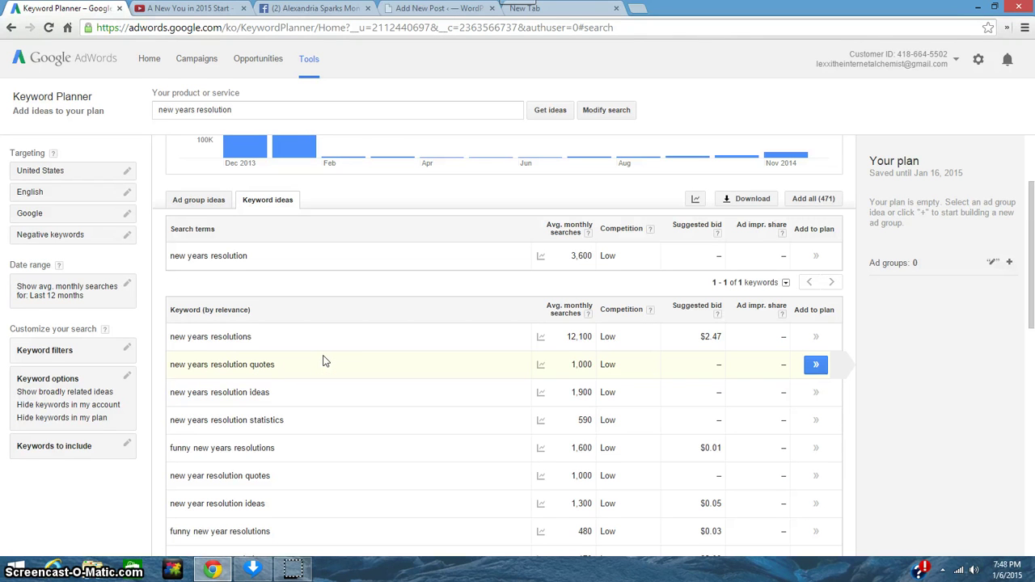
{"action": "left_click", "coordinate": [322, 361]}
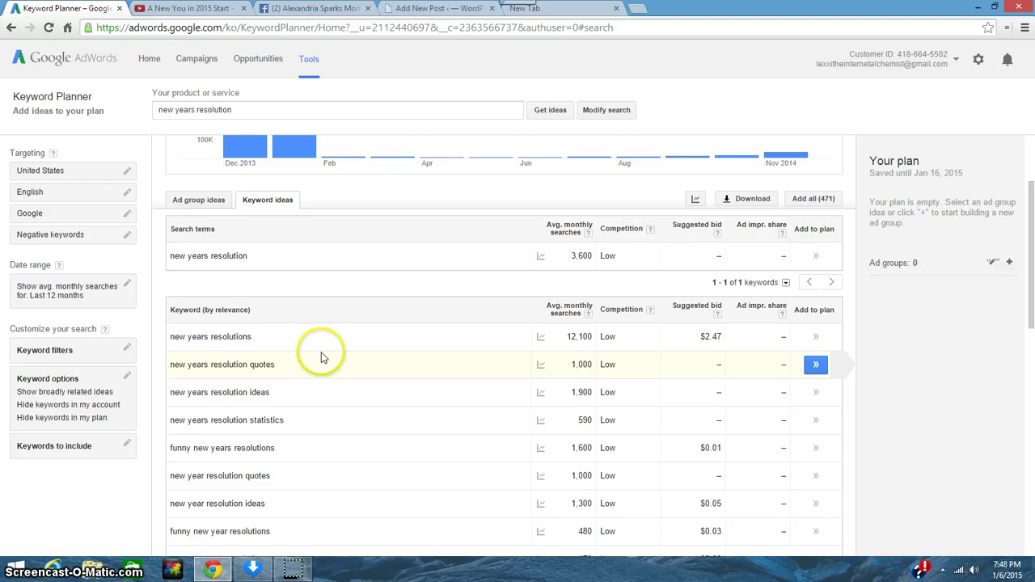
{"action": "scroll", "coordinate": [320, 356], "scroll_direction": "down", "scroll_amount": 1}
{"action": "scroll", "coordinate": [320, 357], "scroll_direction": "up", "scroll_amount": 2}
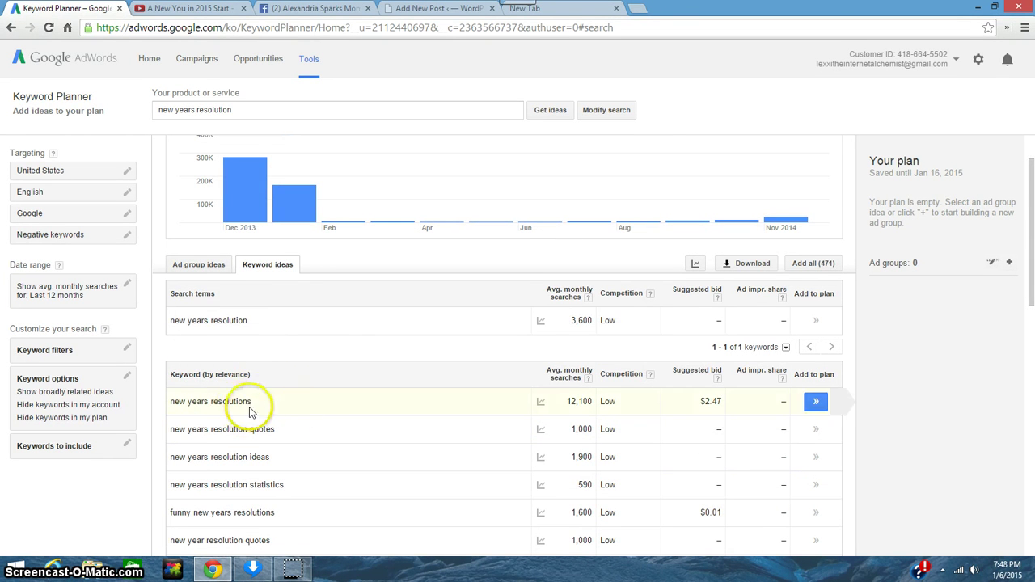
{"action": "scroll", "coordinate": [313, 408], "scroll_direction": "down", "scroll_amount": 2}
{"action": "scroll", "coordinate": [324, 389], "scroll_direction": "down", "scroll_amount": 1}
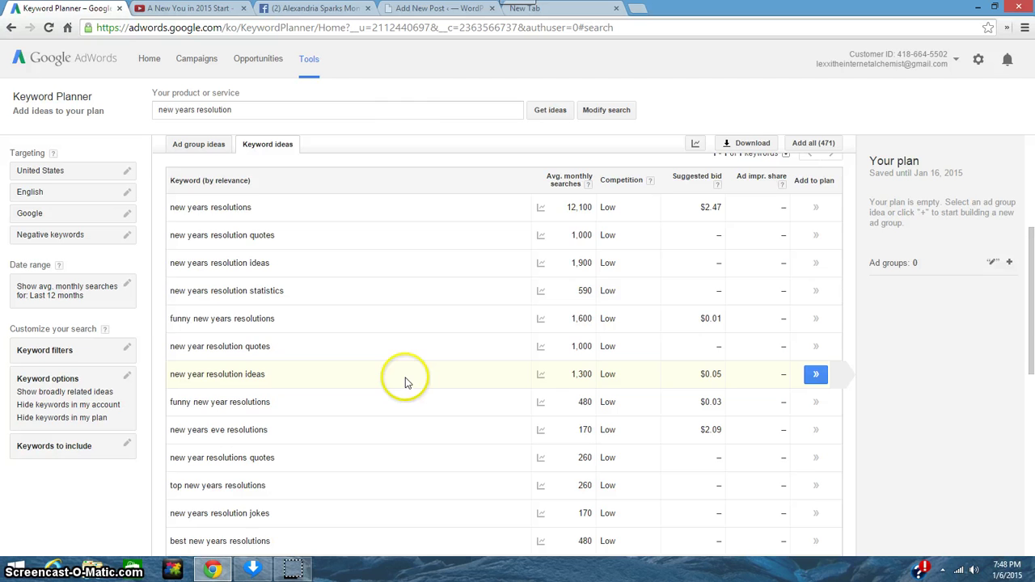
{"action": "scroll", "coordinate": [411, 363], "scroll_direction": "up", "scroll_amount": 4}
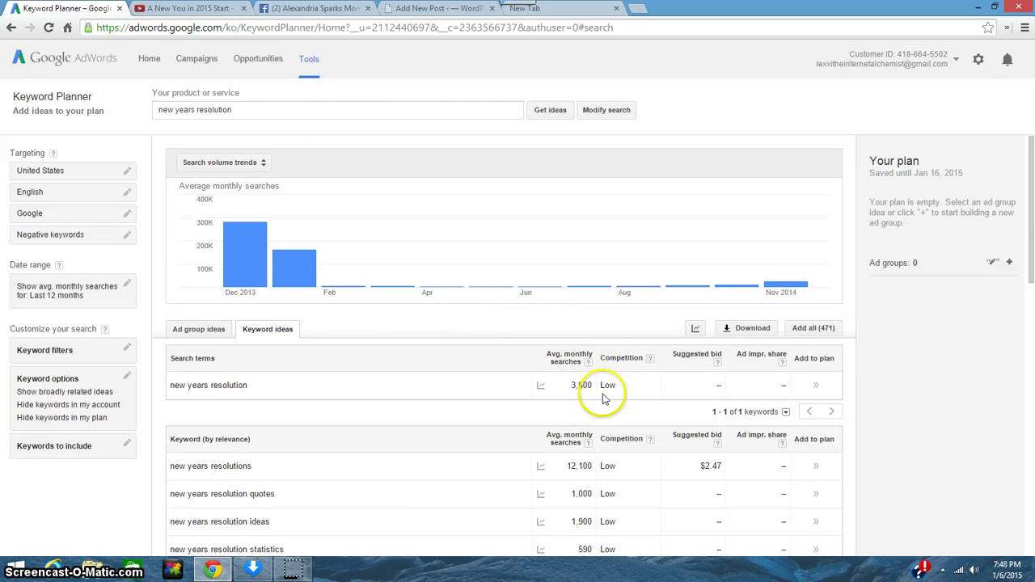
- Sort keyword ideas by Avg. monthly searches from highest to lowest
{"action": "left_click", "coordinate": [568, 442]}
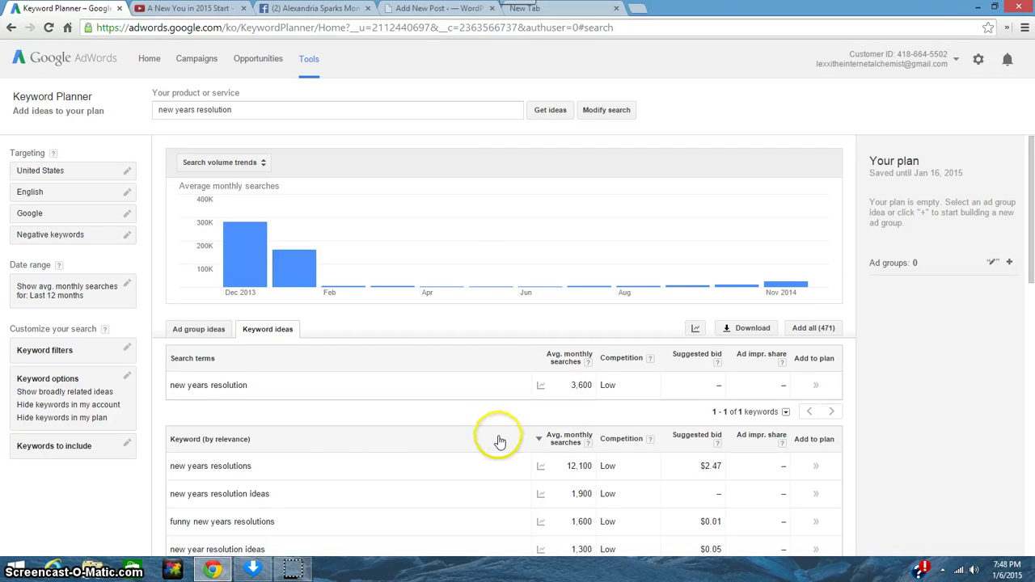
{"action": "scroll", "coordinate": [491, 445], "scroll_direction": "down", "scroll_amount": 3}
{"action": "scroll", "coordinate": [500, 439], "scroll_direction": "down", "scroll_amount": 3}
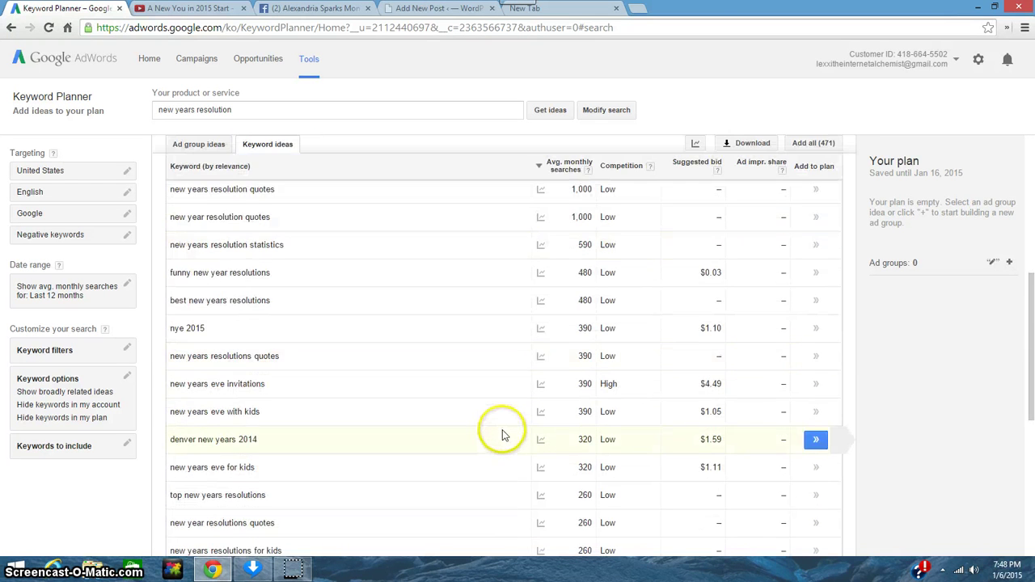
{"action": "scroll", "coordinate": [502, 435], "scroll_direction": "down", "scroll_amount": 6}
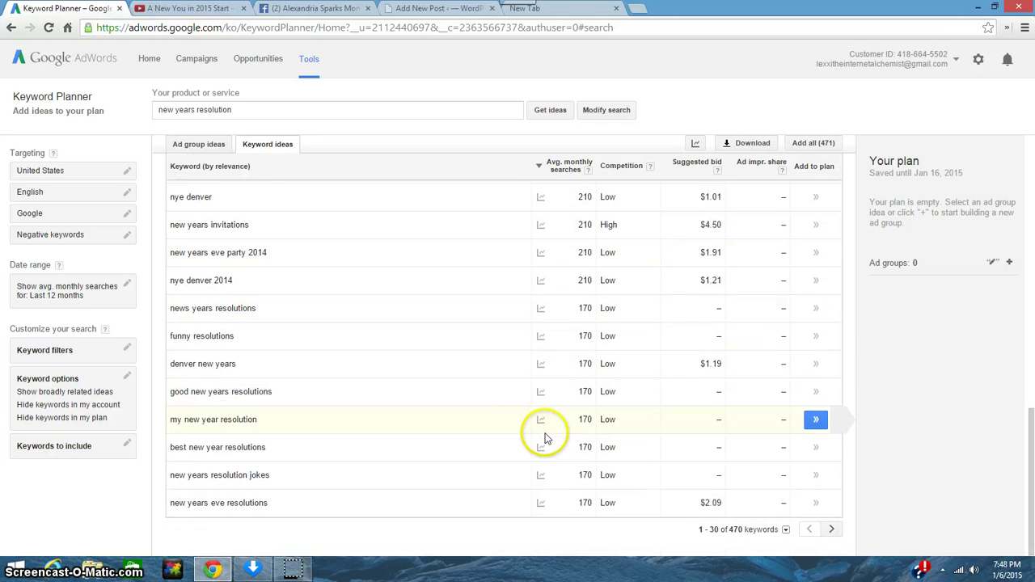
{"action": "scroll", "coordinate": [545, 437], "scroll_direction": "up", "scroll_amount": 10}
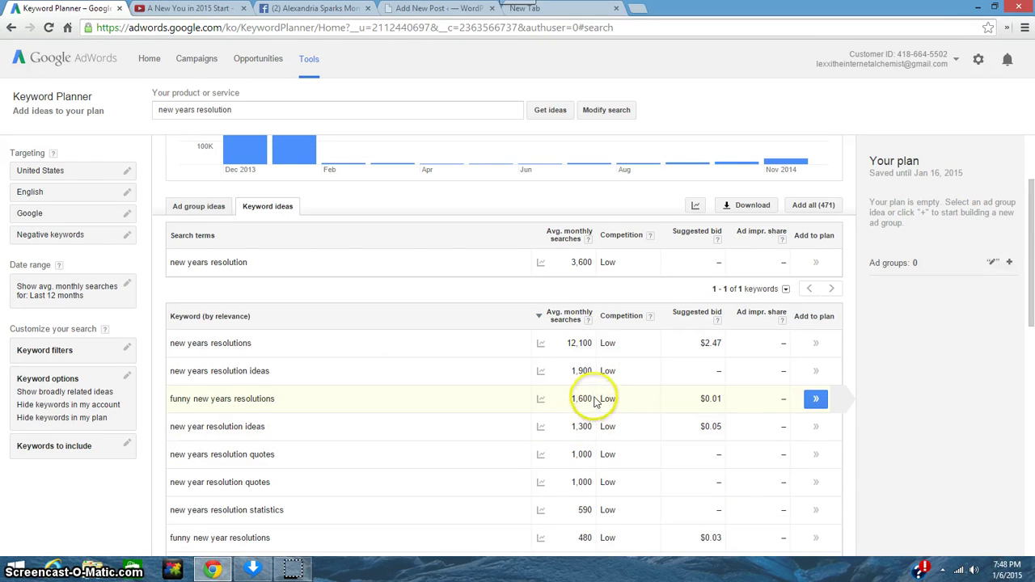
- Scroll the sorted list, then select the 'new years resolution' search phrase for replacement
{"action": "scroll", "coordinate": [595, 402], "scroll_direction": "down", "scroll_amount": 1}
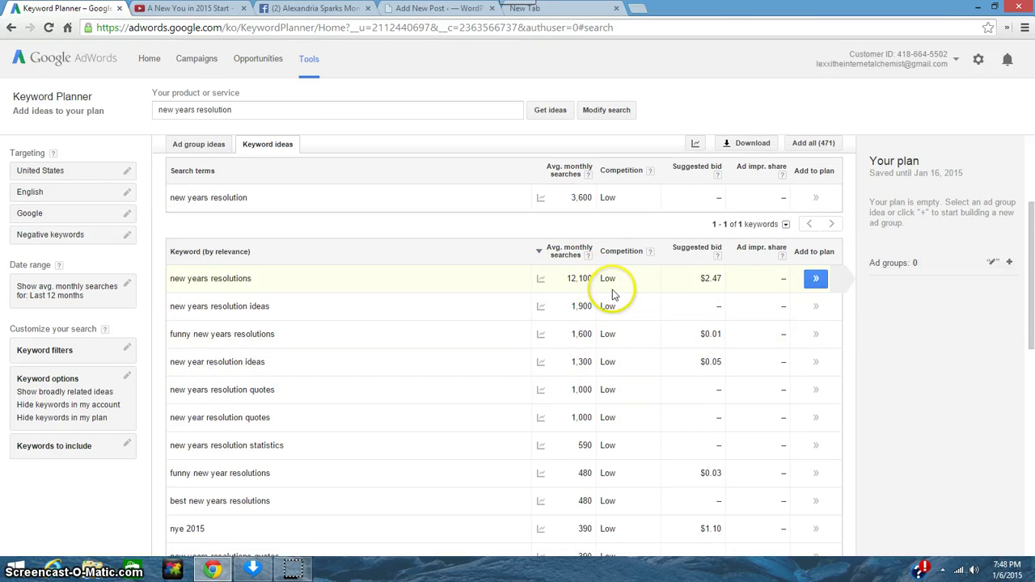
{"action": "scroll", "coordinate": [612, 295], "scroll_direction": "down", "scroll_amount": 1}
{"action": "scroll", "coordinate": [619, 331], "scroll_direction": "up", "scroll_amount": 2}
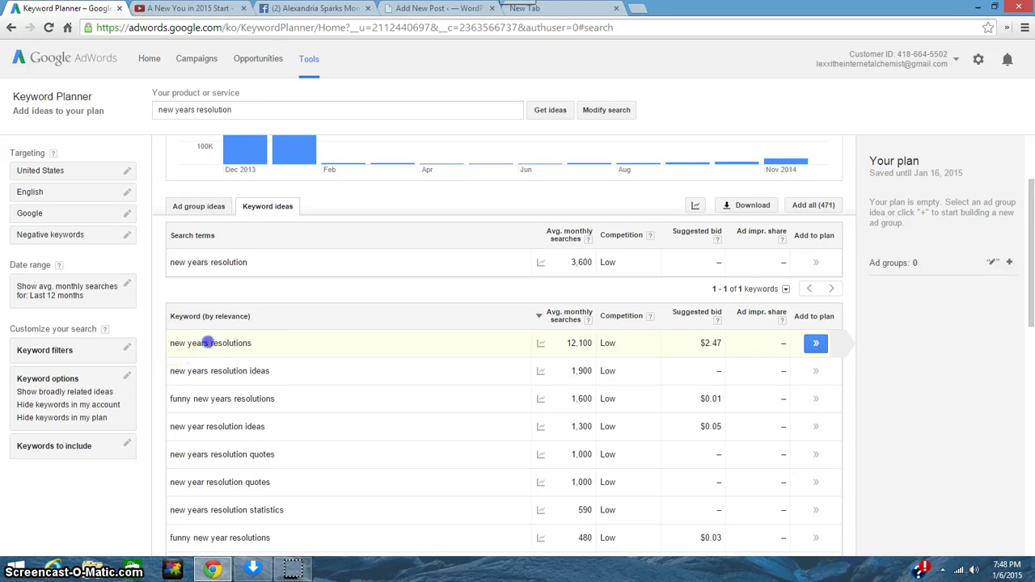
{"action": "scroll", "coordinate": [429, 368], "scroll_direction": "down", "scroll_amount": 2}
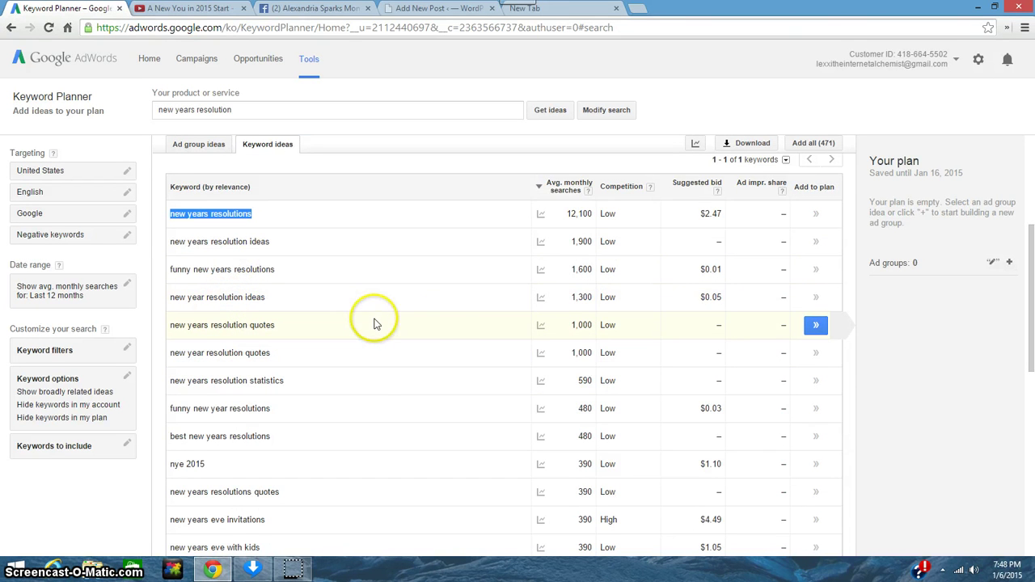
{"action": "scroll", "coordinate": [439, 331], "scroll_direction": "up", "scroll_amount": 3}
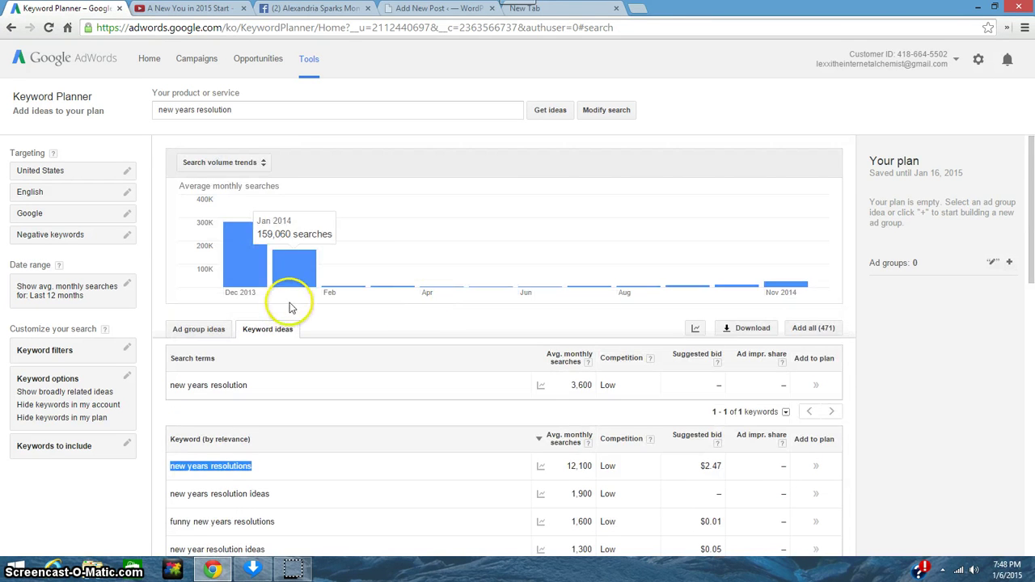
{"action": "scroll", "coordinate": [348, 283], "scroll_direction": "down", "scroll_amount": 1}
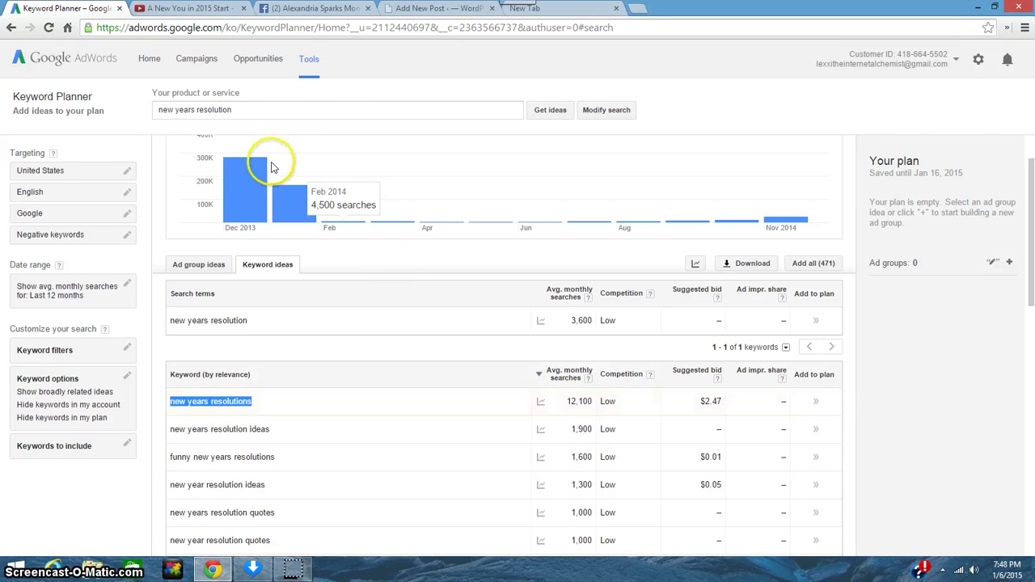
{"action": "left_click_drag", "start_coordinate": [240, 109], "coordinate": [149, 104]}
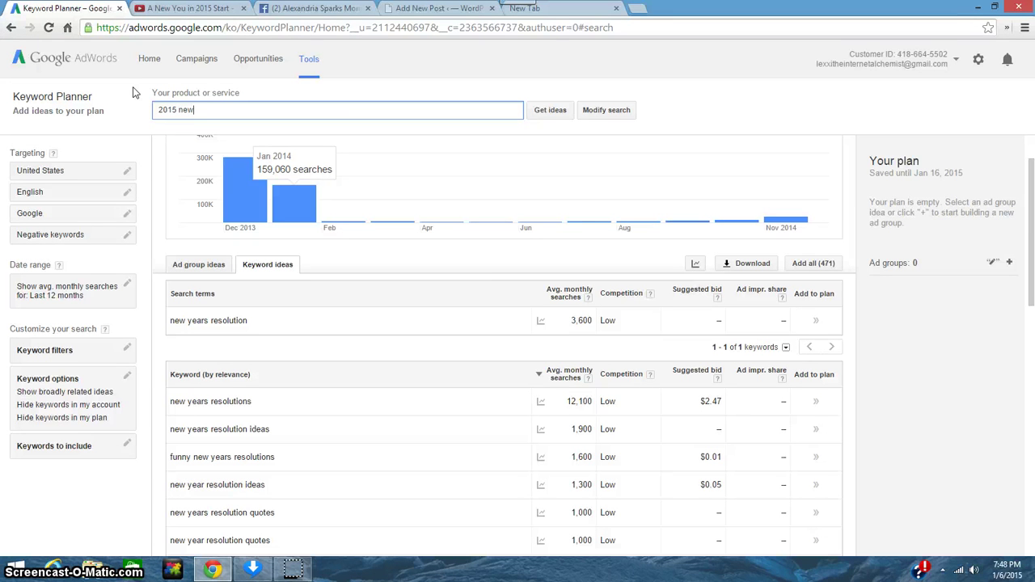
- Search for '2015 new years' and review its ideas, showing 90 average monthly searches
{"action": "key", "text": "Return"}
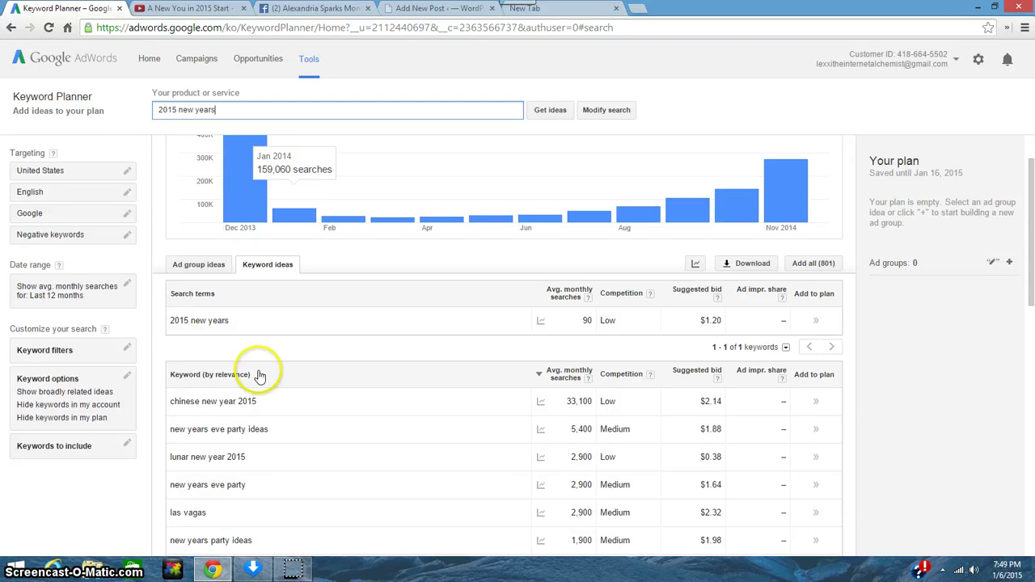
{"action": "scroll", "coordinate": [473, 428], "scroll_direction": "down", "scroll_amount": 2}
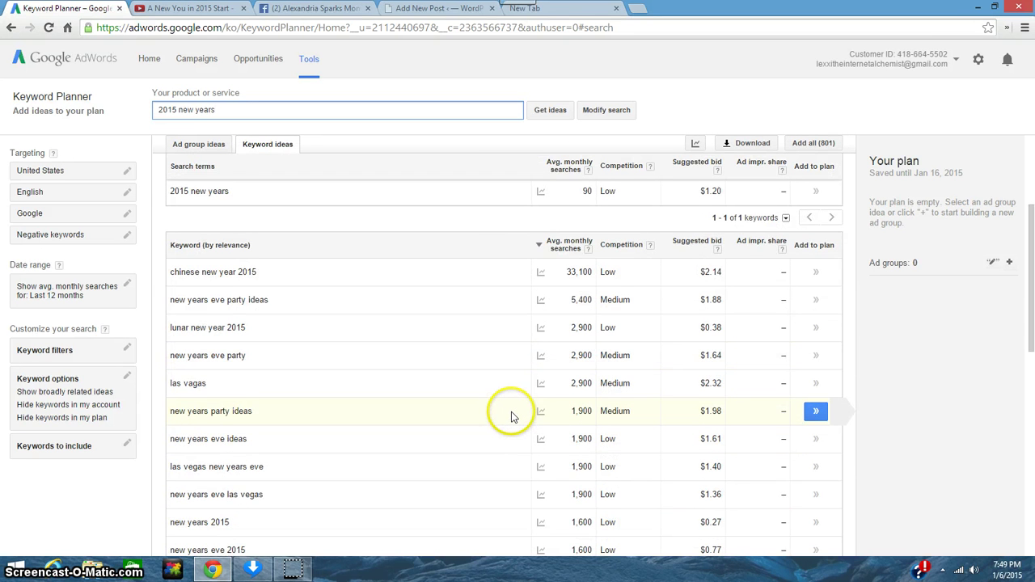
{"action": "scroll", "coordinate": [511, 416], "scroll_direction": "down", "scroll_amount": 1}
{"action": "scroll", "coordinate": [511, 416], "scroll_direction": "down", "scroll_amount": 4}
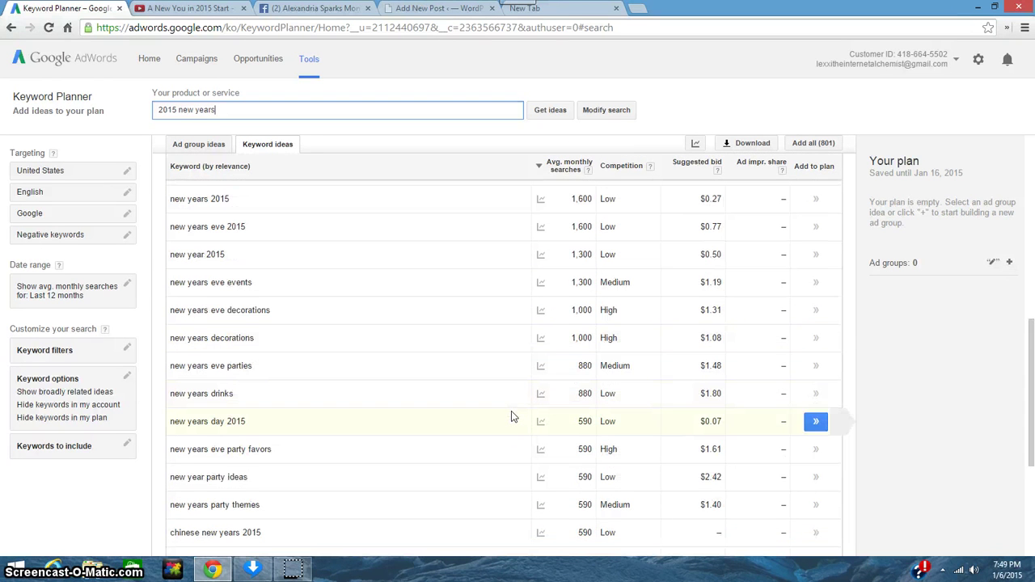
{"action": "scroll", "coordinate": [511, 416], "scroll_direction": "down", "scroll_amount": 1}
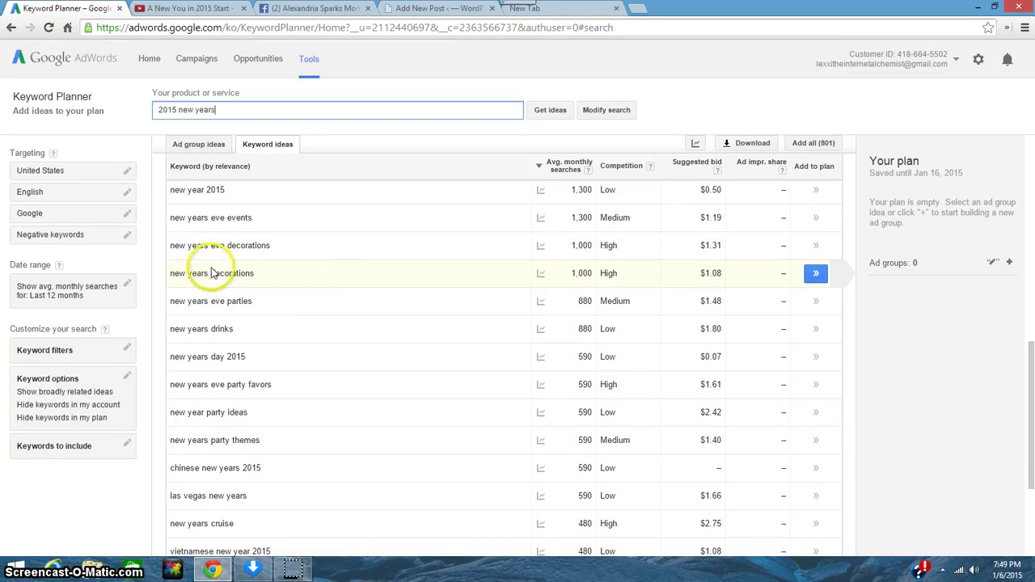
{"action": "scroll", "coordinate": [212, 247], "scroll_direction": "up", "scroll_amount": 1}
{"action": "scroll", "coordinate": [230, 339], "scroll_direction": "up", "scroll_amount": 1}
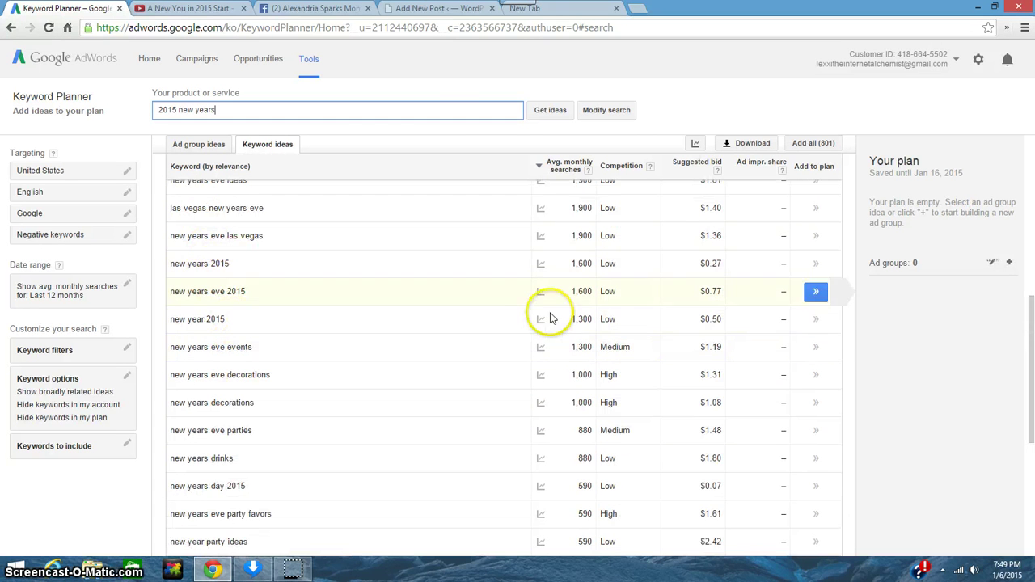
{"action": "scroll", "coordinate": [469, 294], "scroll_direction": "up", "scroll_amount": 6}
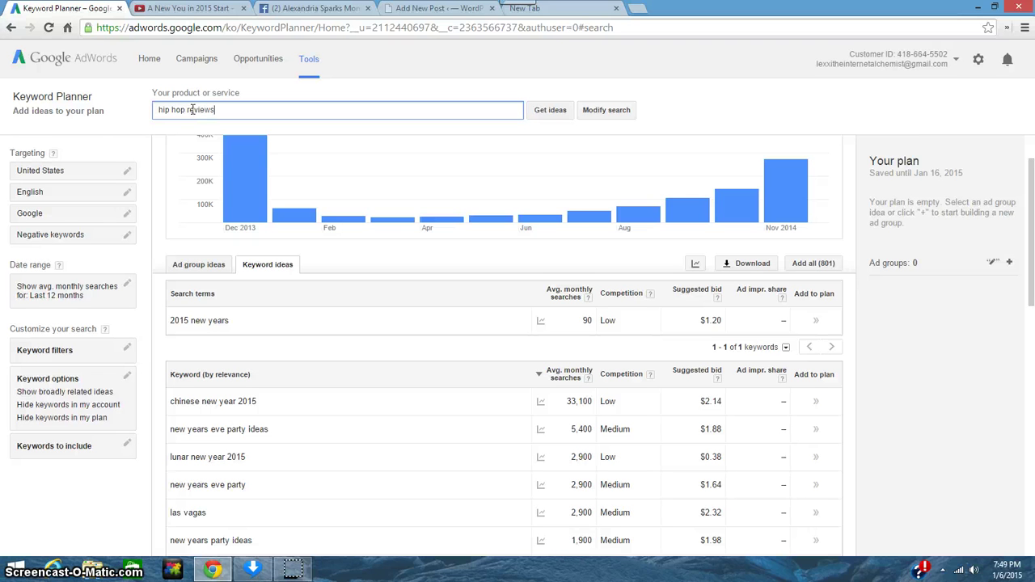
- Search 'hip hop reviews' and browse its 722 keyword ideas, led by 'hip hop' at 60,500
{"action": "key", "text": "Return"}
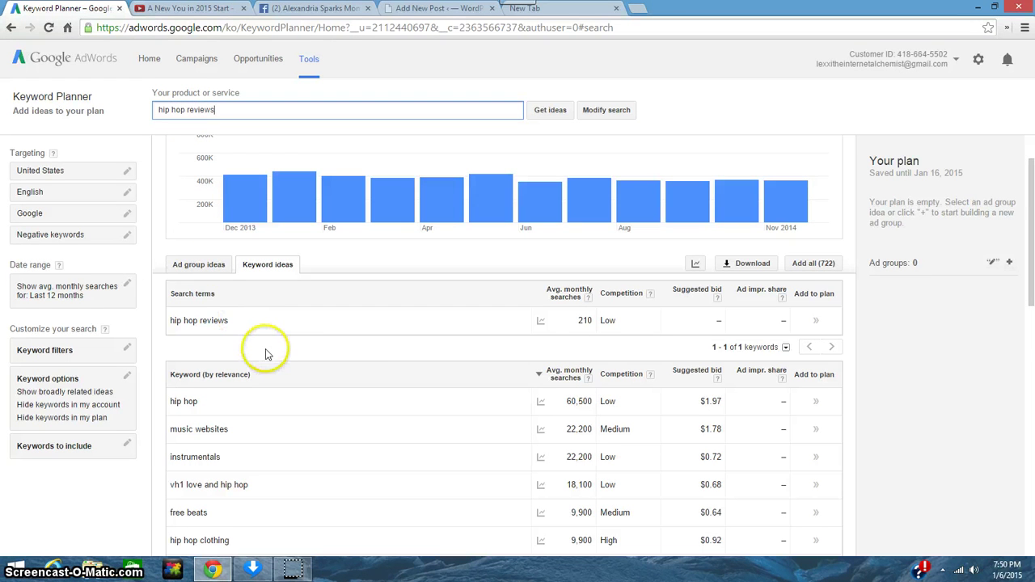
{"action": "scroll", "coordinate": [310, 364], "scroll_direction": "down", "scroll_amount": 3}
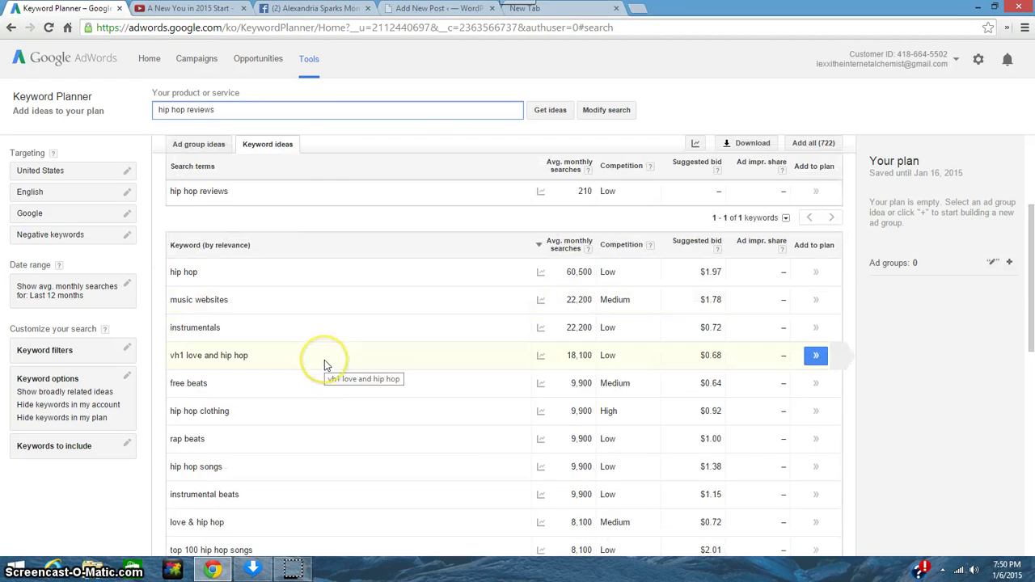
{"action": "scroll", "coordinate": [324, 359], "scroll_direction": "up", "scroll_amount": 3}
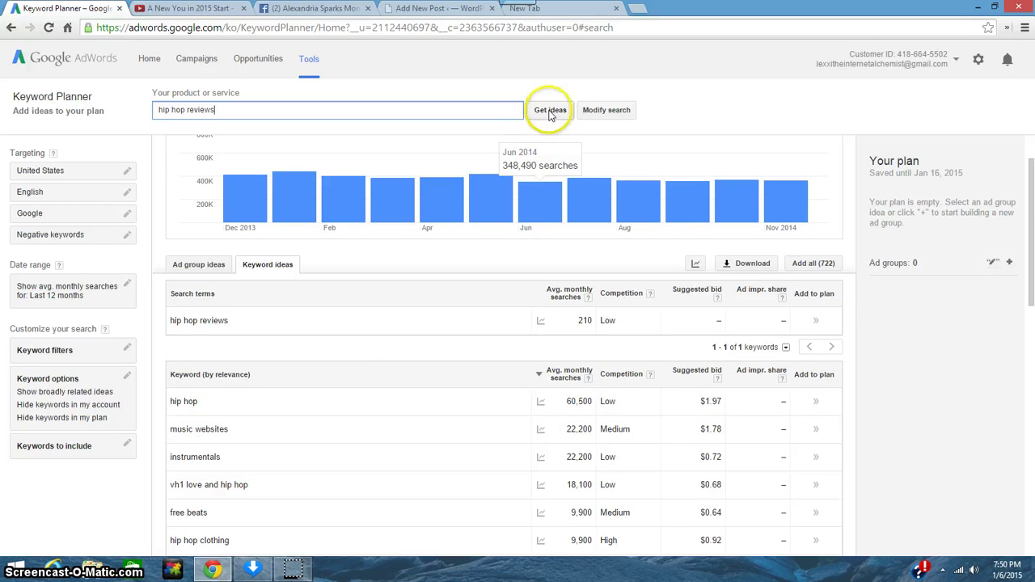
{"action": "scroll", "coordinate": [400, 405], "scroll_direction": "down", "scroll_amount": 2}
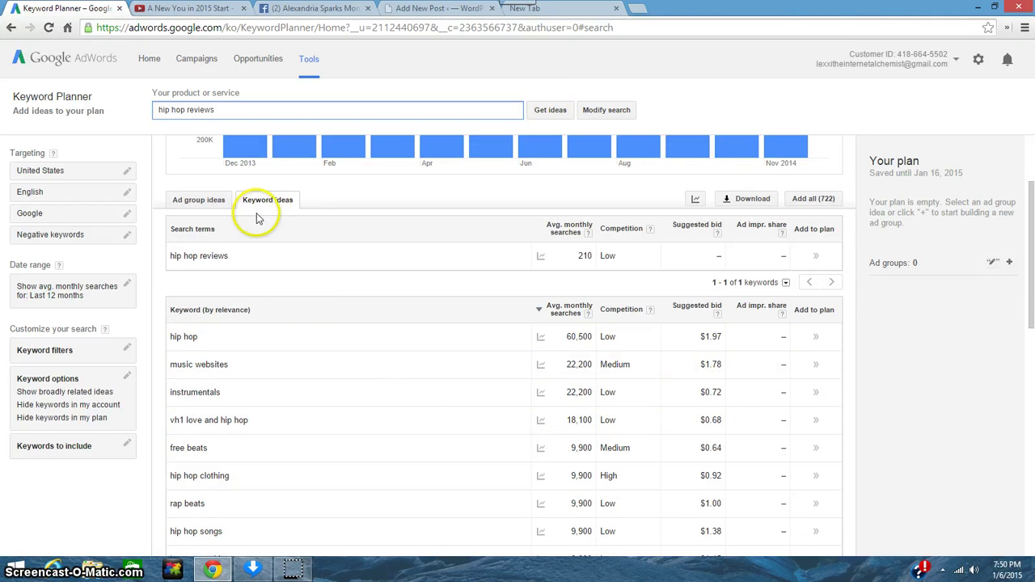
{"action": "scroll", "coordinate": [296, 332], "scroll_direction": "down", "scroll_amount": 2}
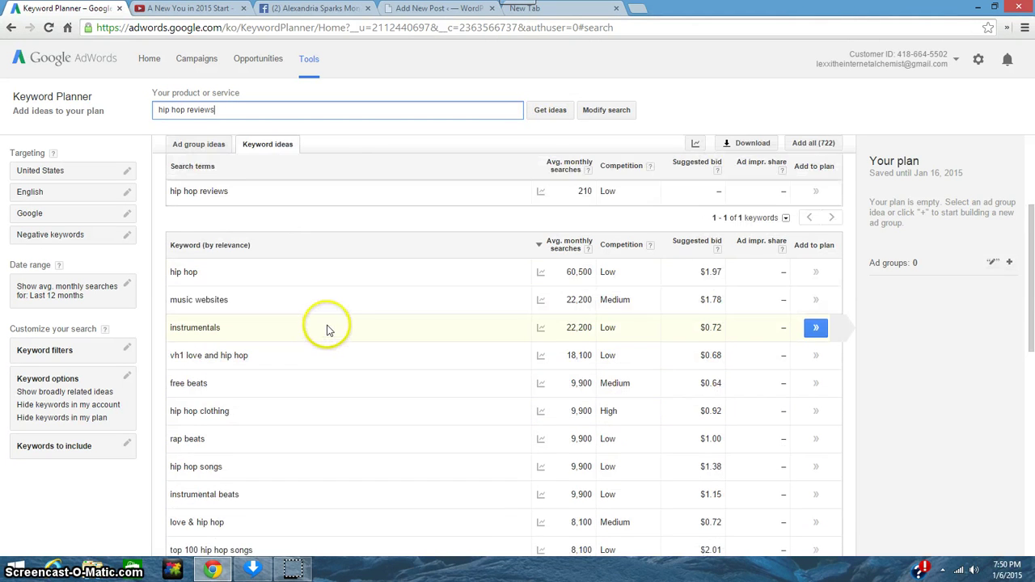
{"action": "scroll", "coordinate": [328, 329], "scroll_direction": "down", "scroll_amount": 2}
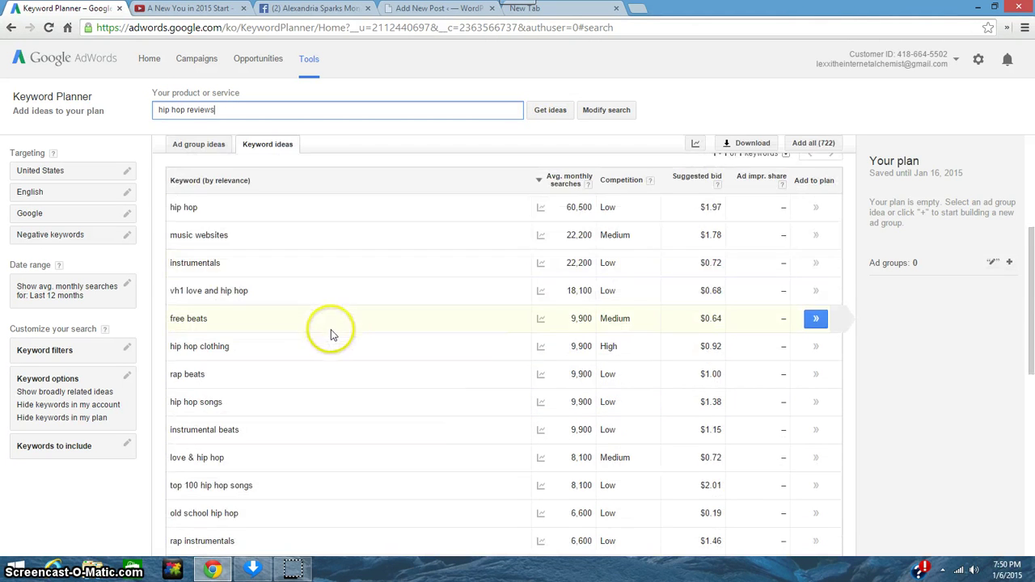
{"action": "left_click", "coordinate": [572, 182]}
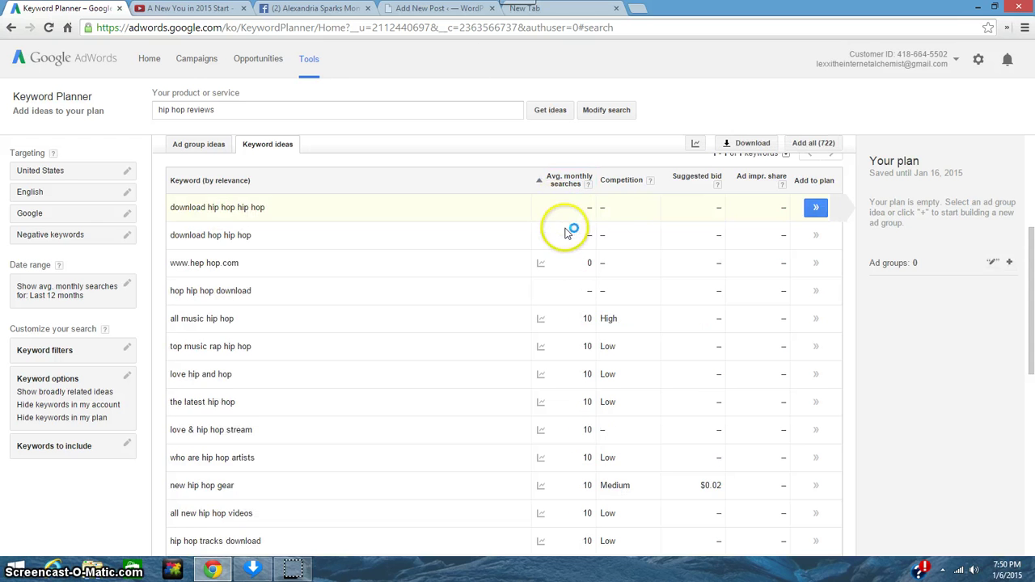
{"action": "scroll", "coordinate": [539, 190], "scroll_direction": "down", "scroll_amount": 1}
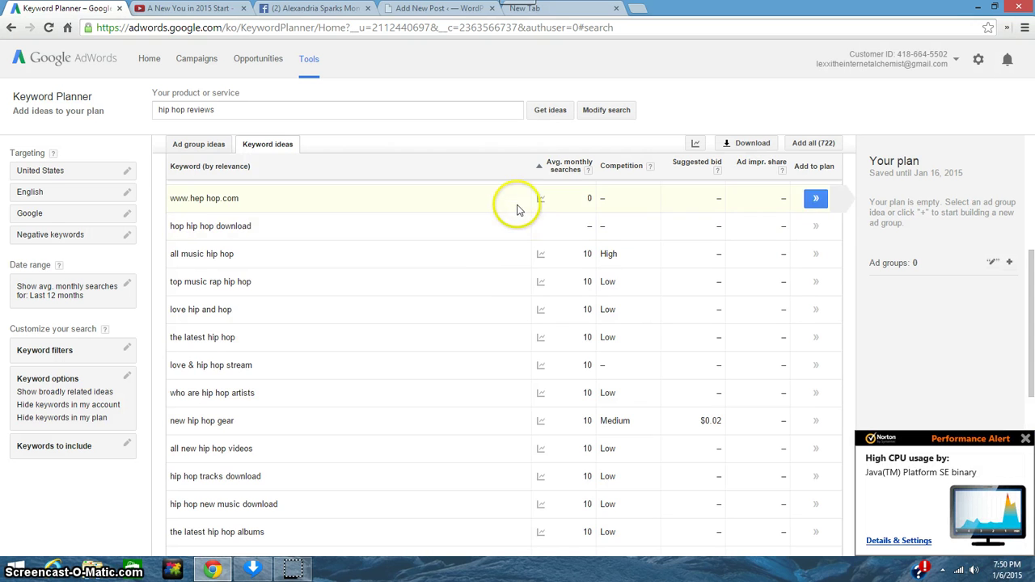
{"action": "scroll", "coordinate": [517, 206], "scroll_direction": "up", "scroll_amount": 1}
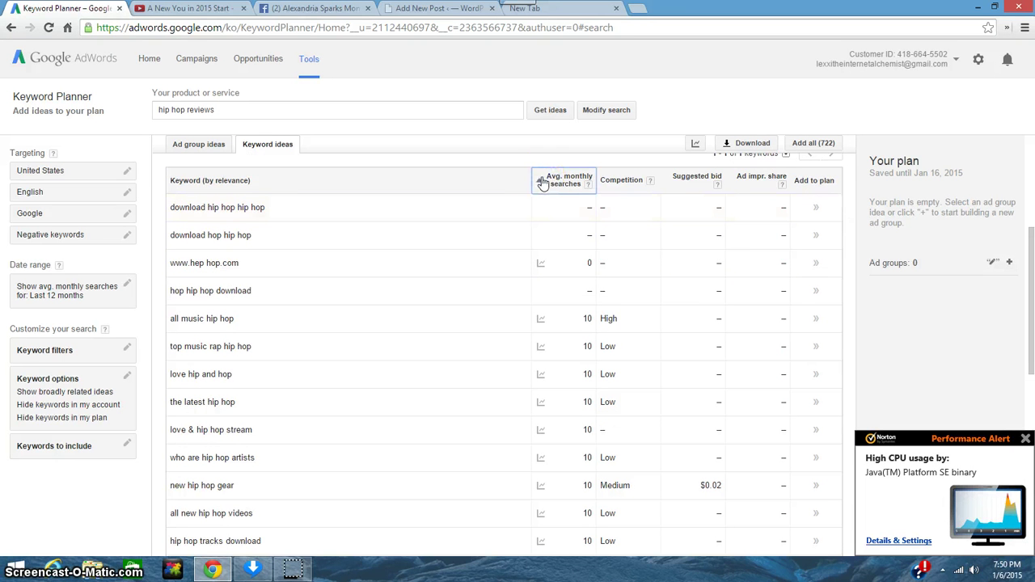
{"action": "left_click", "coordinate": [542, 183]}
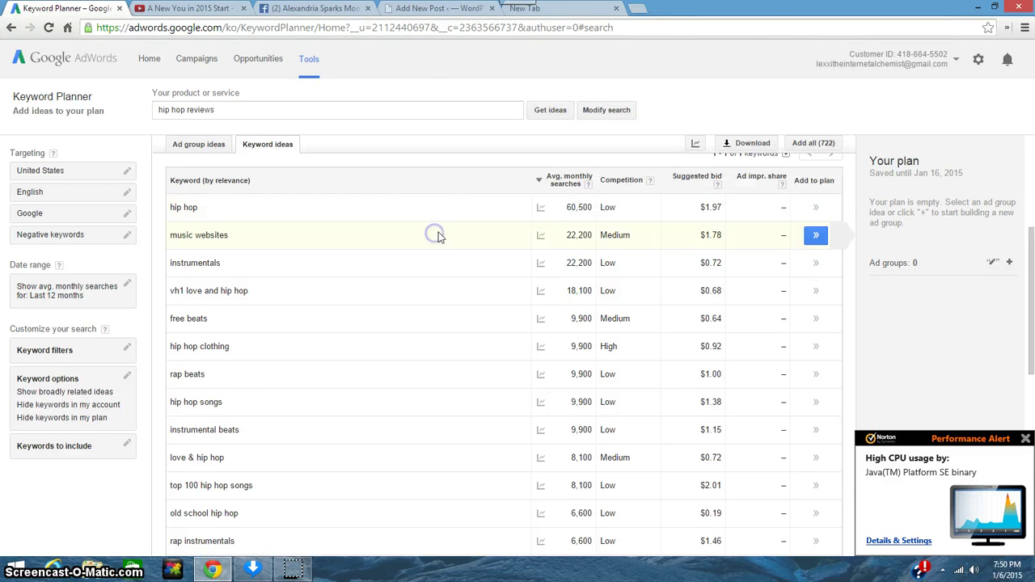
{"action": "scroll", "coordinate": [453, 230], "scroll_direction": "down", "scroll_amount": 2}
{"action": "scroll", "coordinate": [501, 259], "scroll_direction": "up", "scroll_amount": 2}
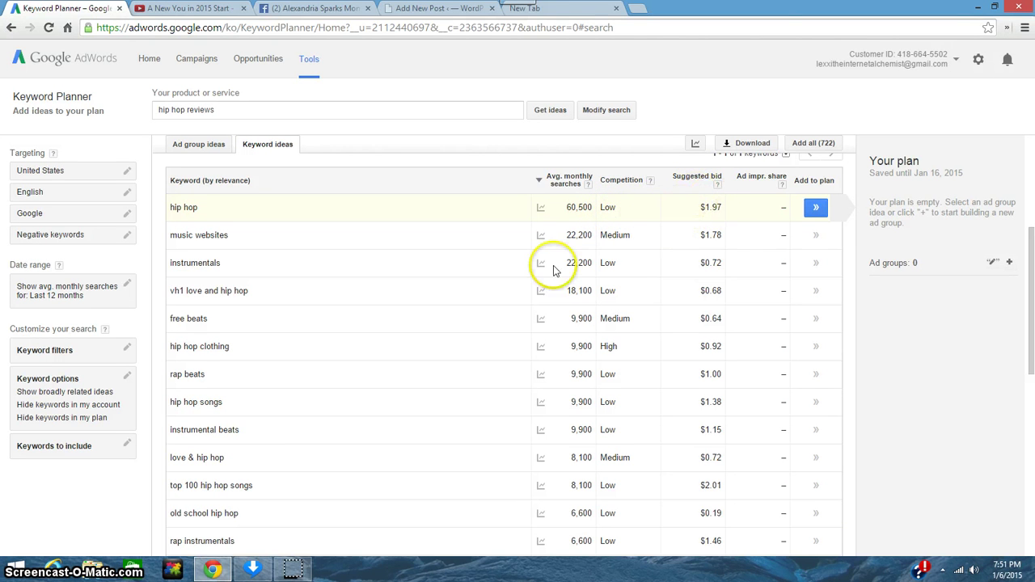
{"action": "scroll", "coordinate": [445, 283], "scroll_direction": "down", "scroll_amount": 1}
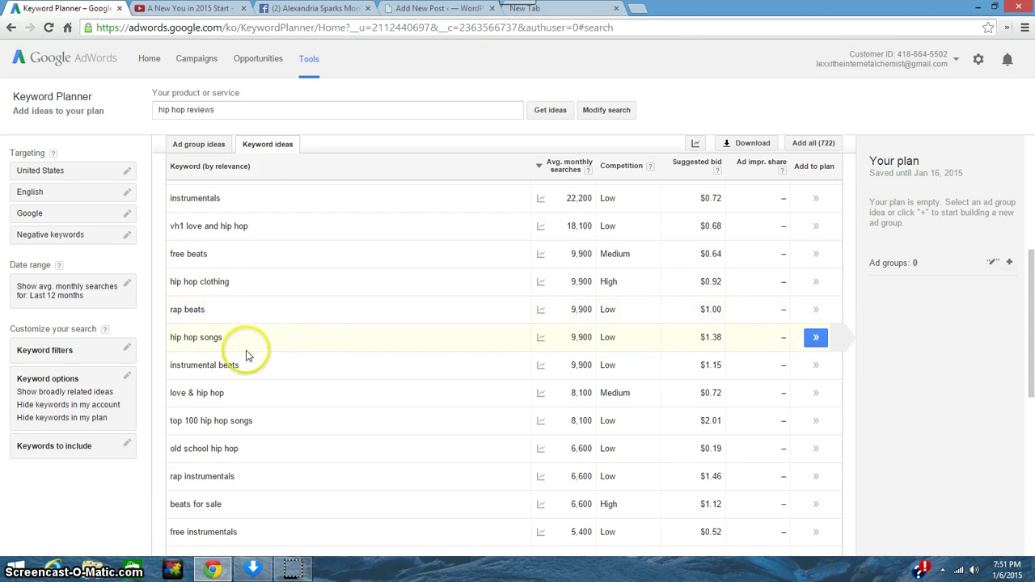
{"action": "mouse_move", "coordinate": [534, 320]}
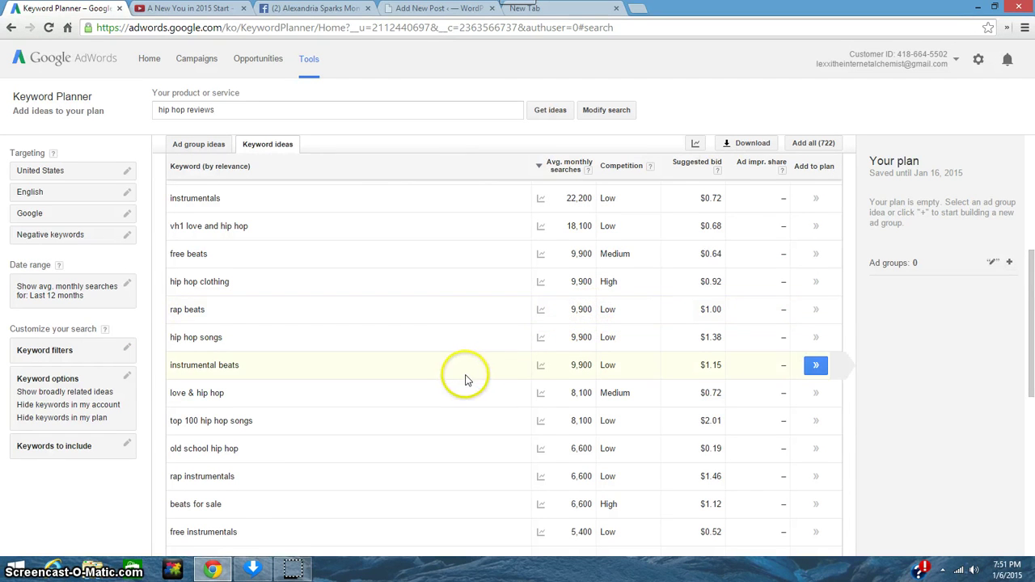
{"action": "scroll", "coordinate": [465, 379], "scroll_direction": "down", "scroll_amount": 2}
{"action": "scroll", "coordinate": [444, 378], "scroll_direction": "down", "scroll_amount": 2}
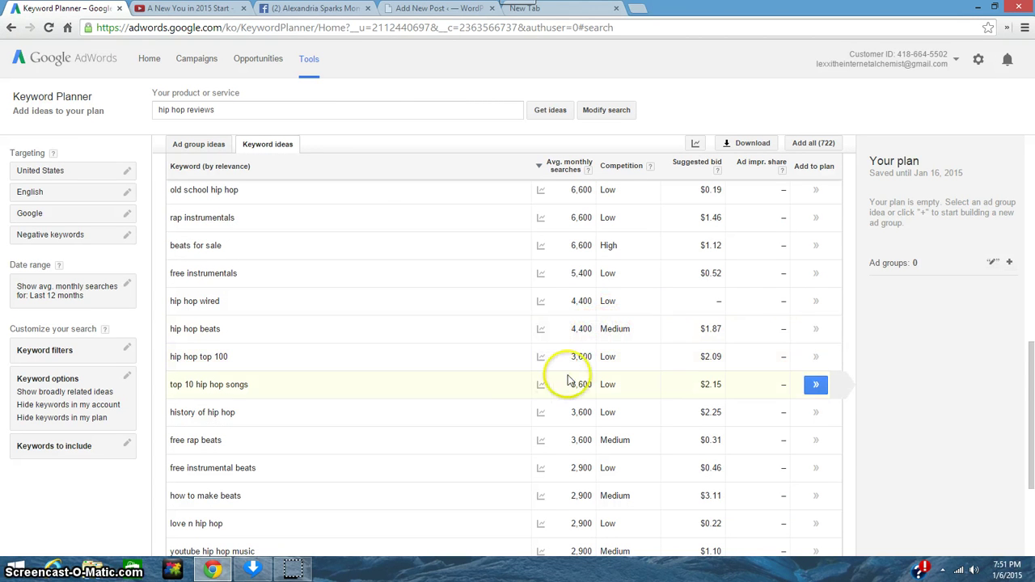
{"action": "scroll", "coordinate": [561, 373], "scroll_direction": "down", "scroll_amount": 2}
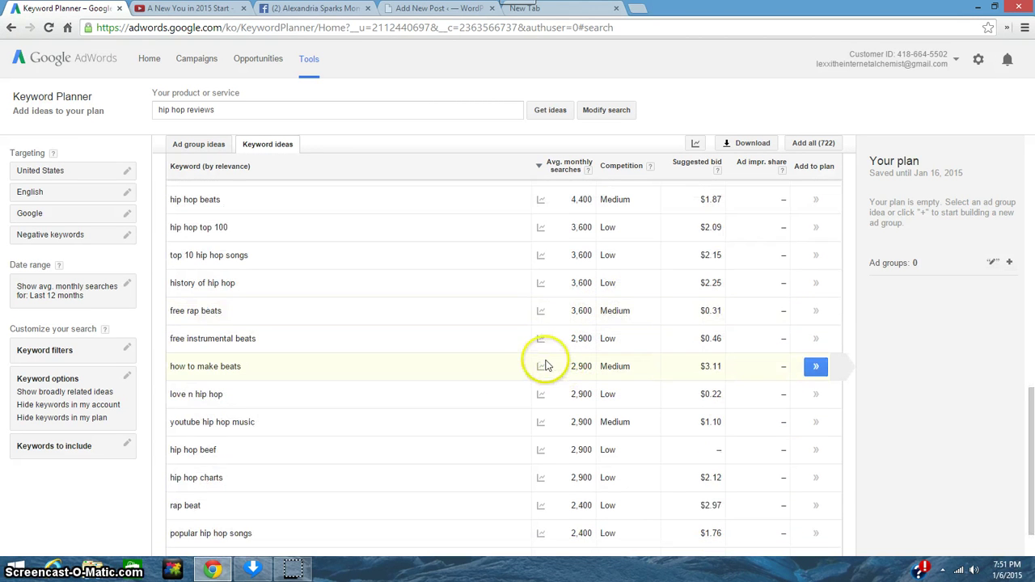
{"action": "scroll", "coordinate": [497, 427], "scroll_direction": "down", "scroll_amount": 1}
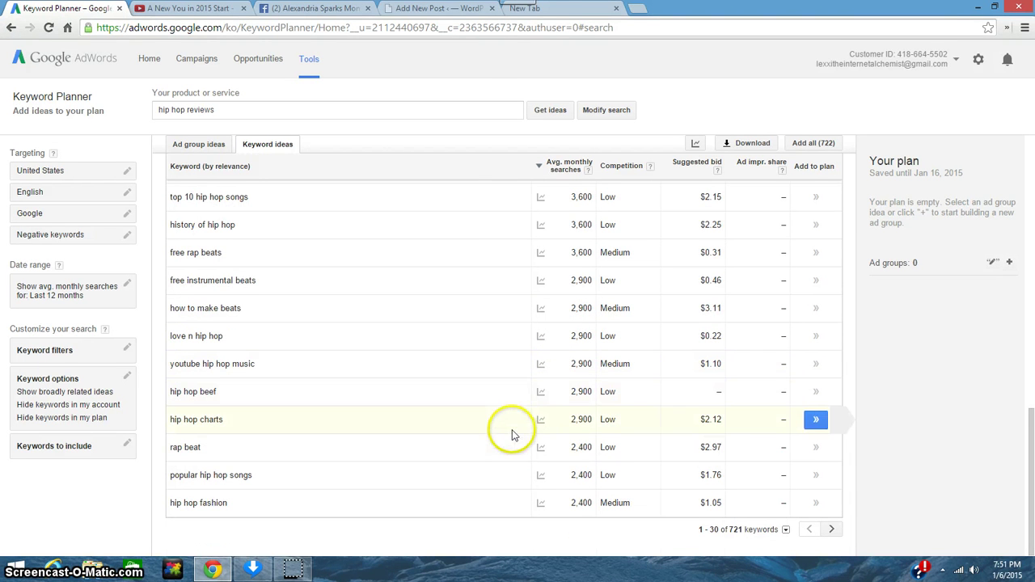
{"action": "scroll", "coordinate": [526, 437], "scroll_direction": "up", "scroll_amount": 3}
{"action": "scroll", "coordinate": [530, 437], "scroll_direction": "up", "scroll_amount": 5}
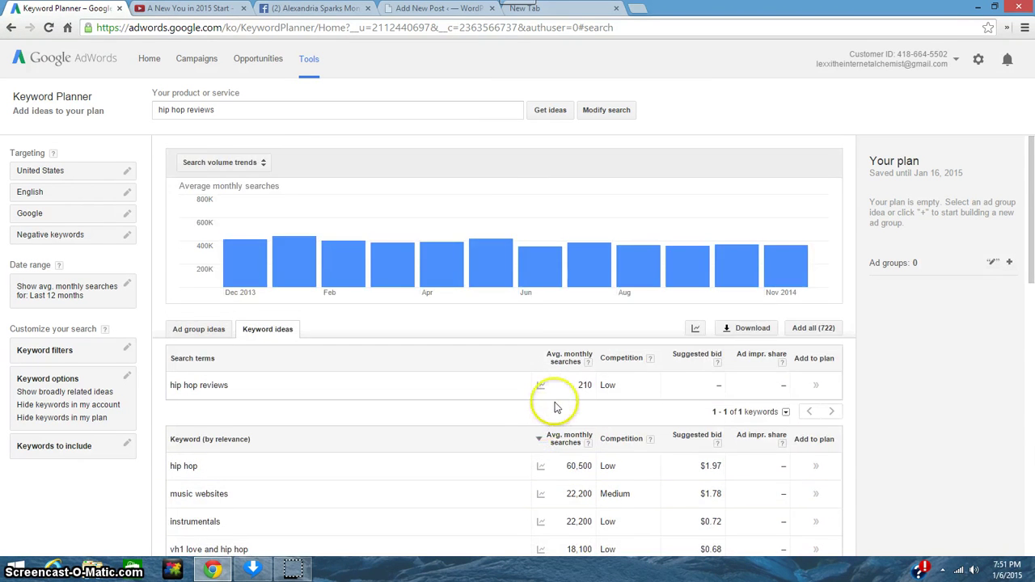
{"action": "scroll", "coordinate": [556, 405], "scroll_direction": "down", "scroll_amount": 1}
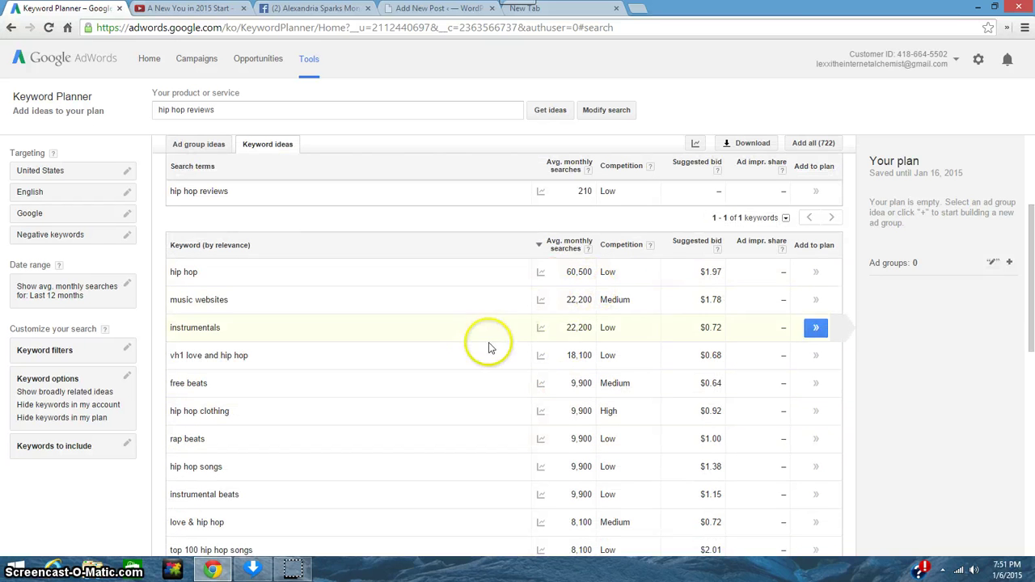
{"action": "scroll", "coordinate": [585, 371], "scroll_direction": "down", "scroll_amount": 1}
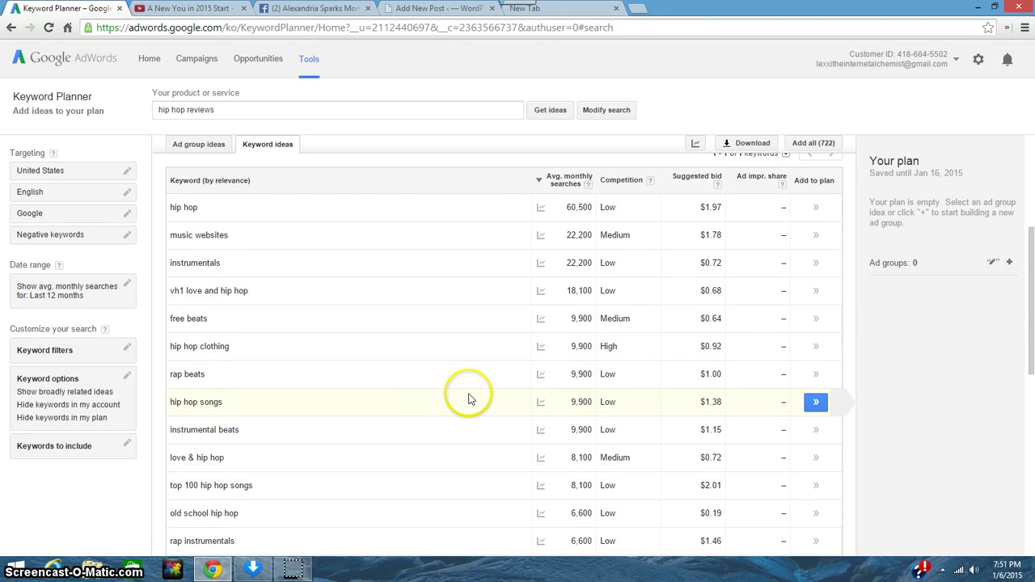
{"action": "scroll", "coordinate": [468, 398], "scroll_direction": "down", "scroll_amount": 1}
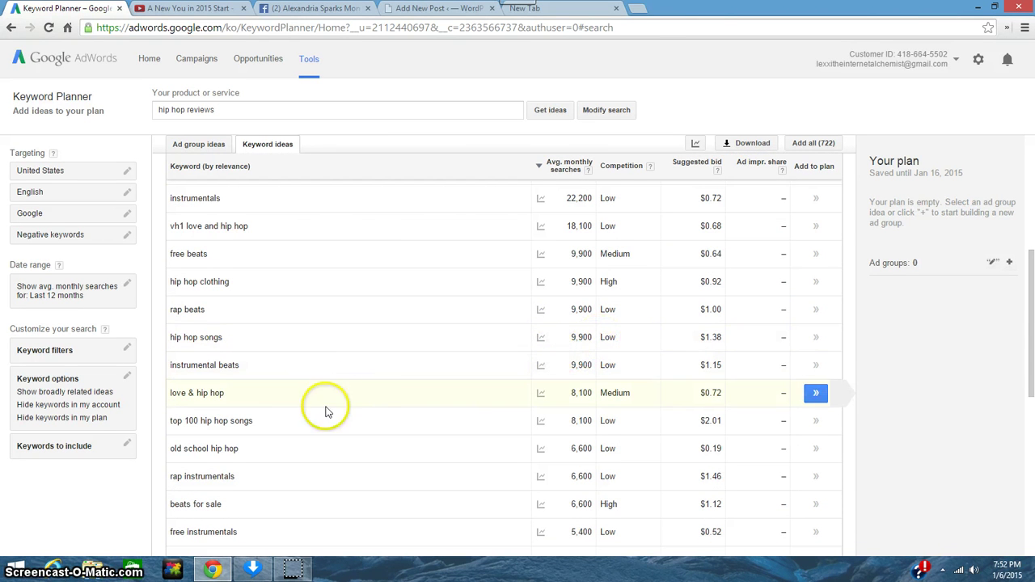
{"action": "scroll", "coordinate": [343, 408], "scroll_direction": "down", "scroll_amount": 1}
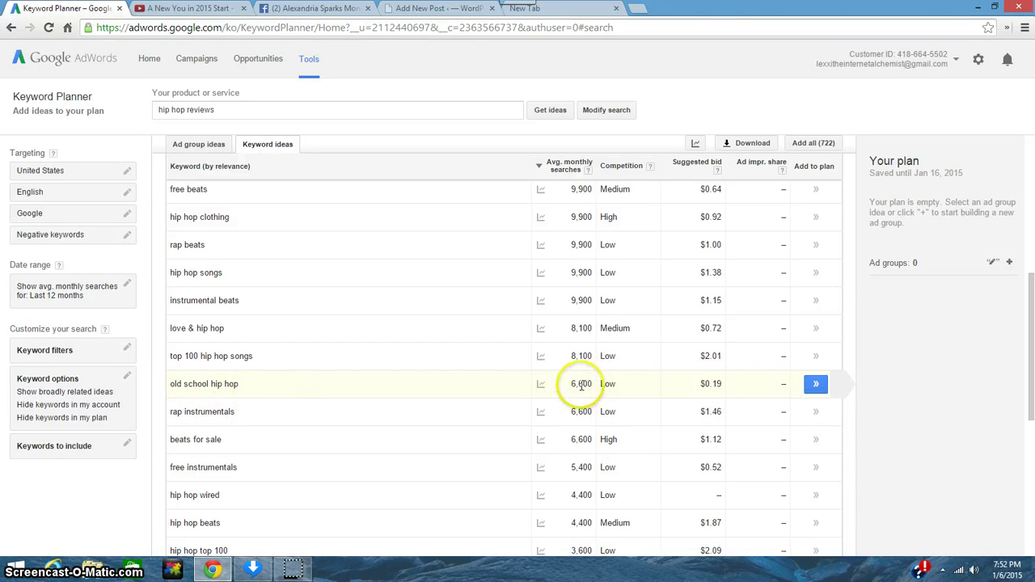
{"action": "scroll", "coordinate": [450, 445], "scroll_direction": "down", "scroll_amount": 2}
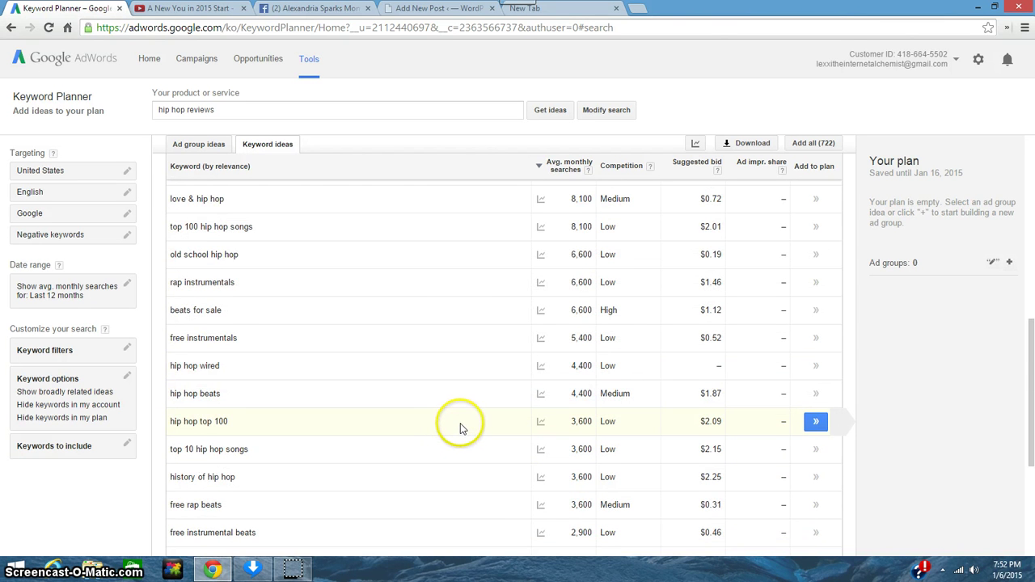
{"action": "scroll", "coordinate": [459, 427], "scroll_direction": "down", "scroll_amount": 4}
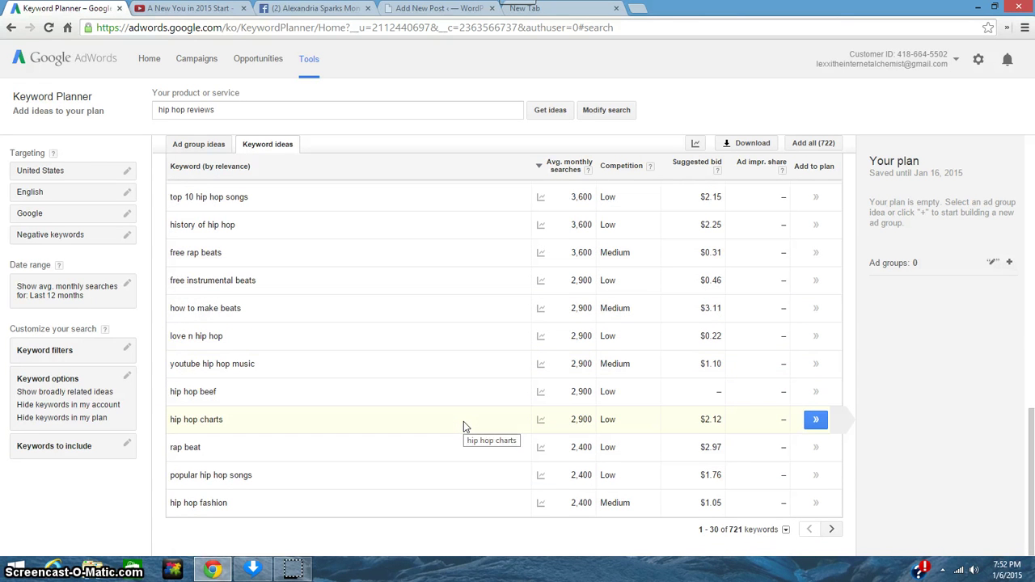
{"action": "scroll", "coordinate": [463, 426], "scroll_direction": "up", "scroll_amount": 10}
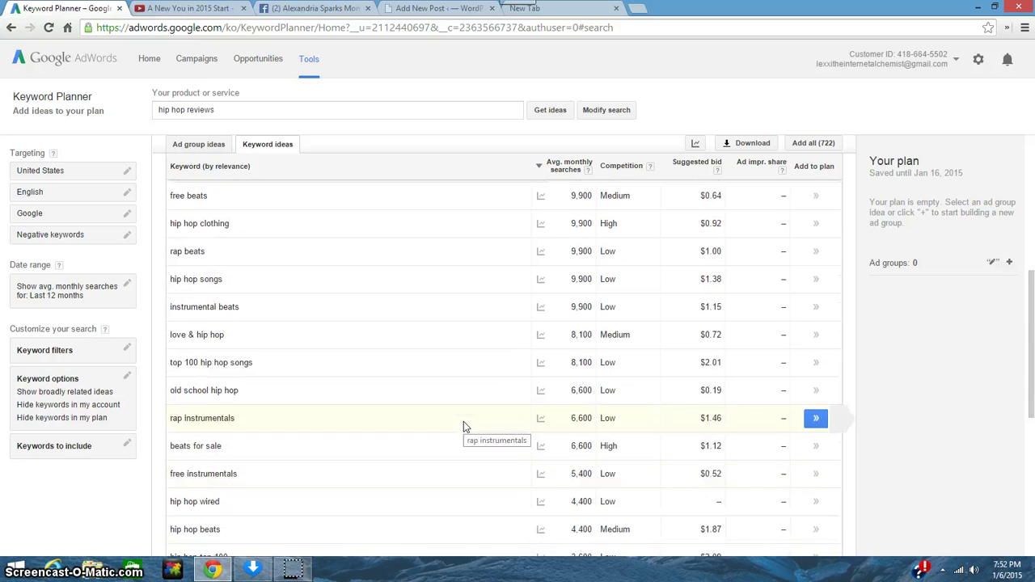
{"action": "scroll", "coordinate": [463, 427], "scroll_direction": "up", "scroll_amount": 1}
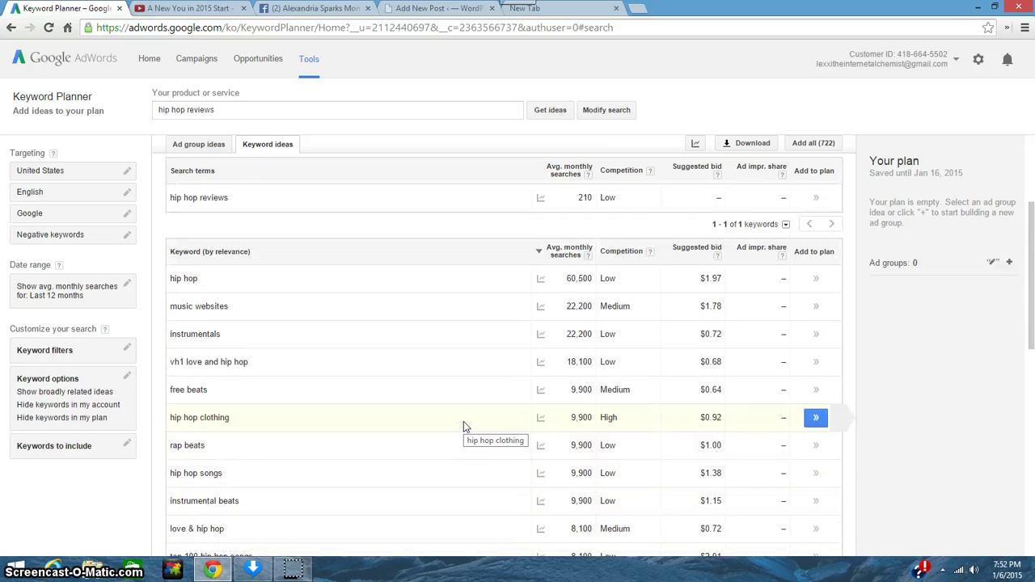